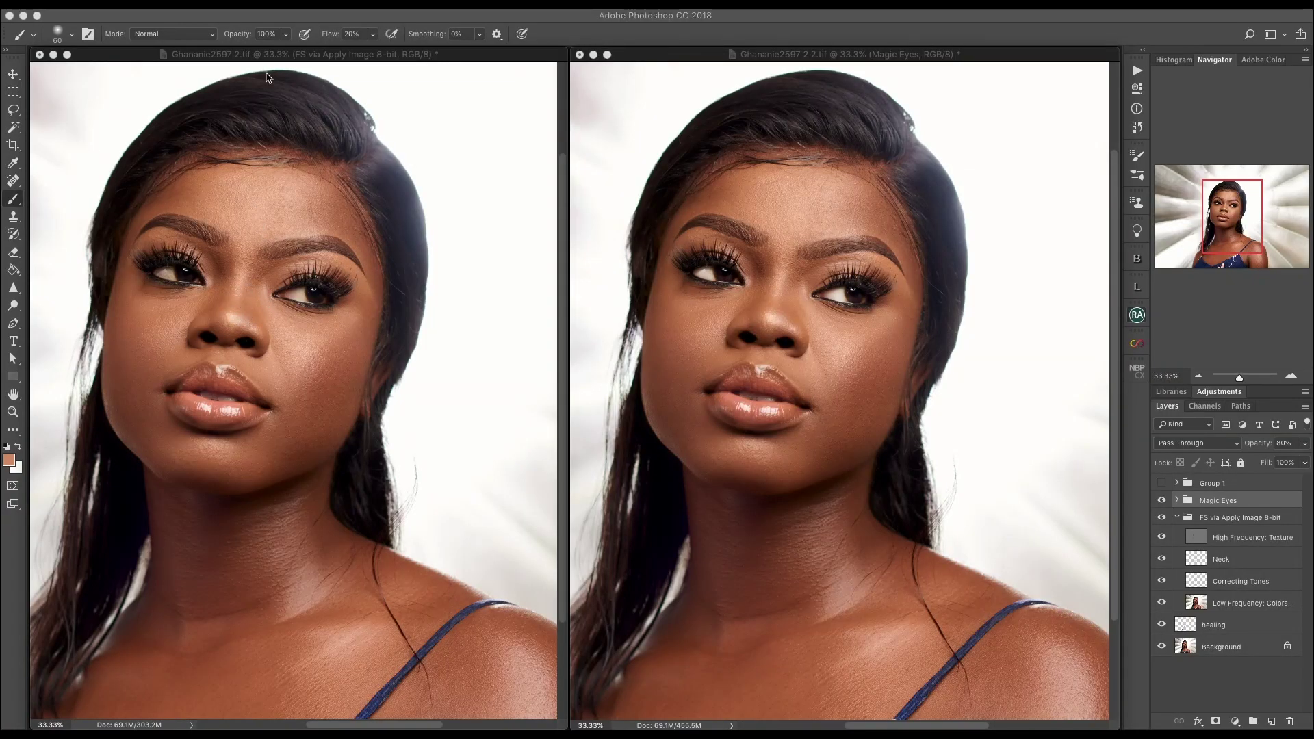
Step: Review the original and Magic Eyes comparison windows side by side
click(273, 54)
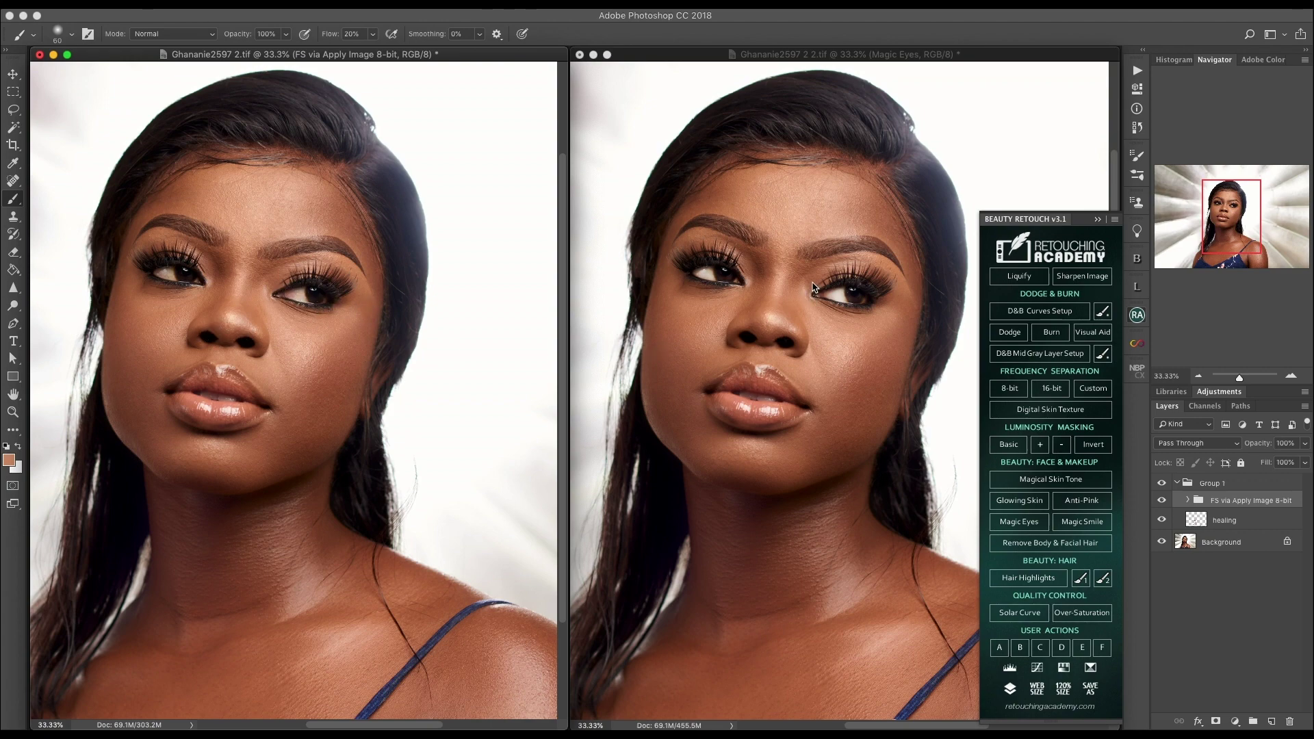
click(814, 59)
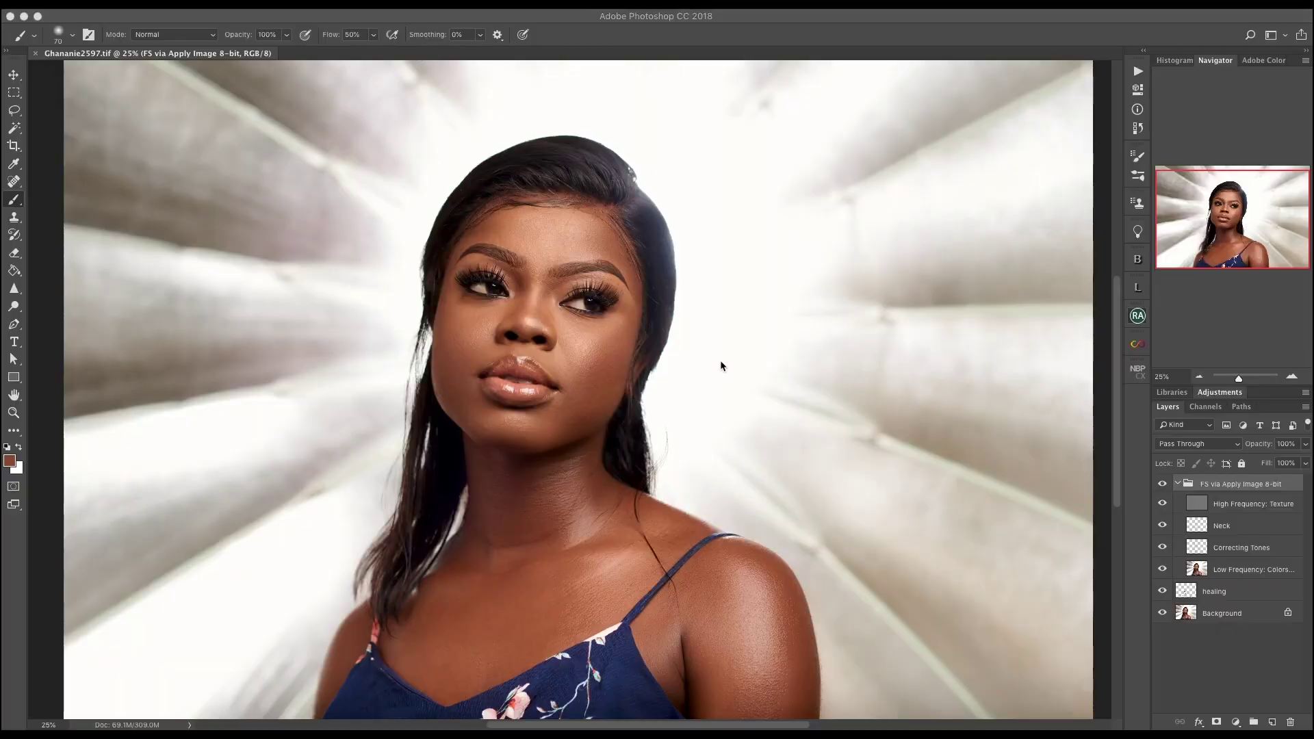
Step: Open the Beauty Retouch panel, zoom to 100% on both eyes, and run Magic Eyes
click(1137, 315)
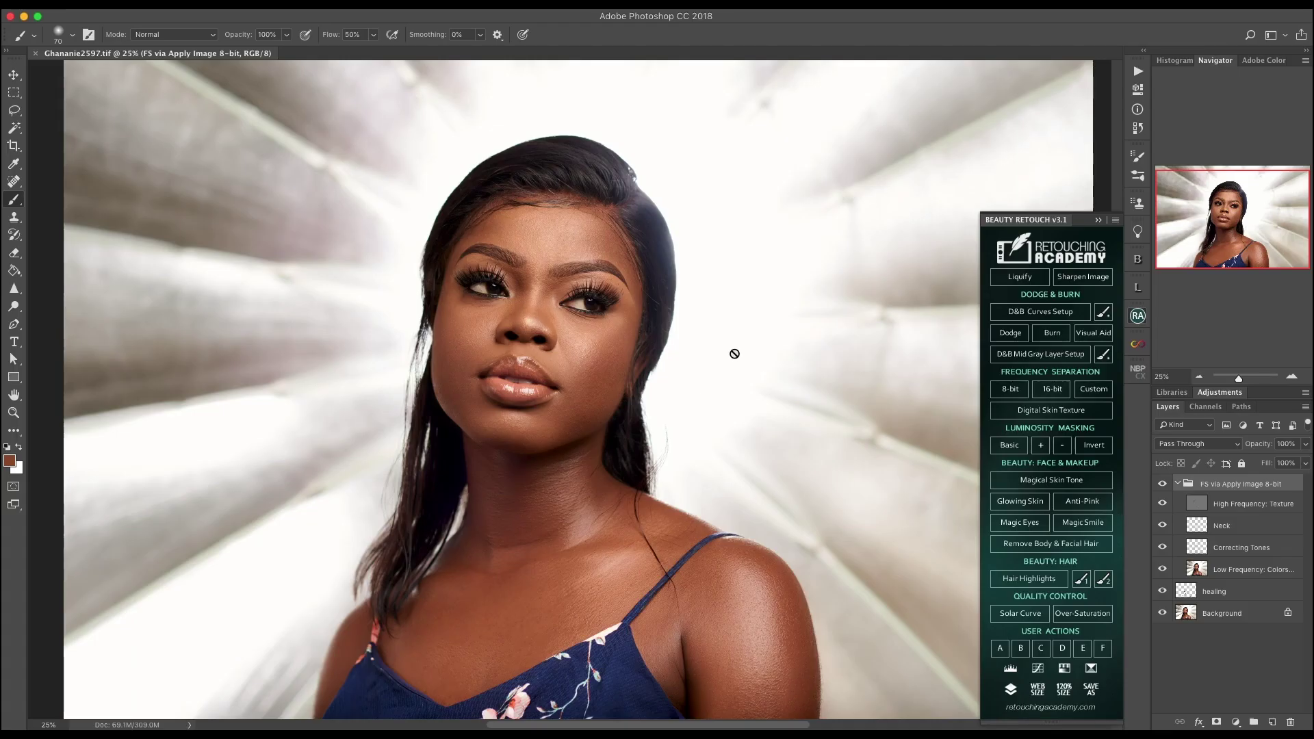
drag(626, 373, 663, 404)
key(super+equal)
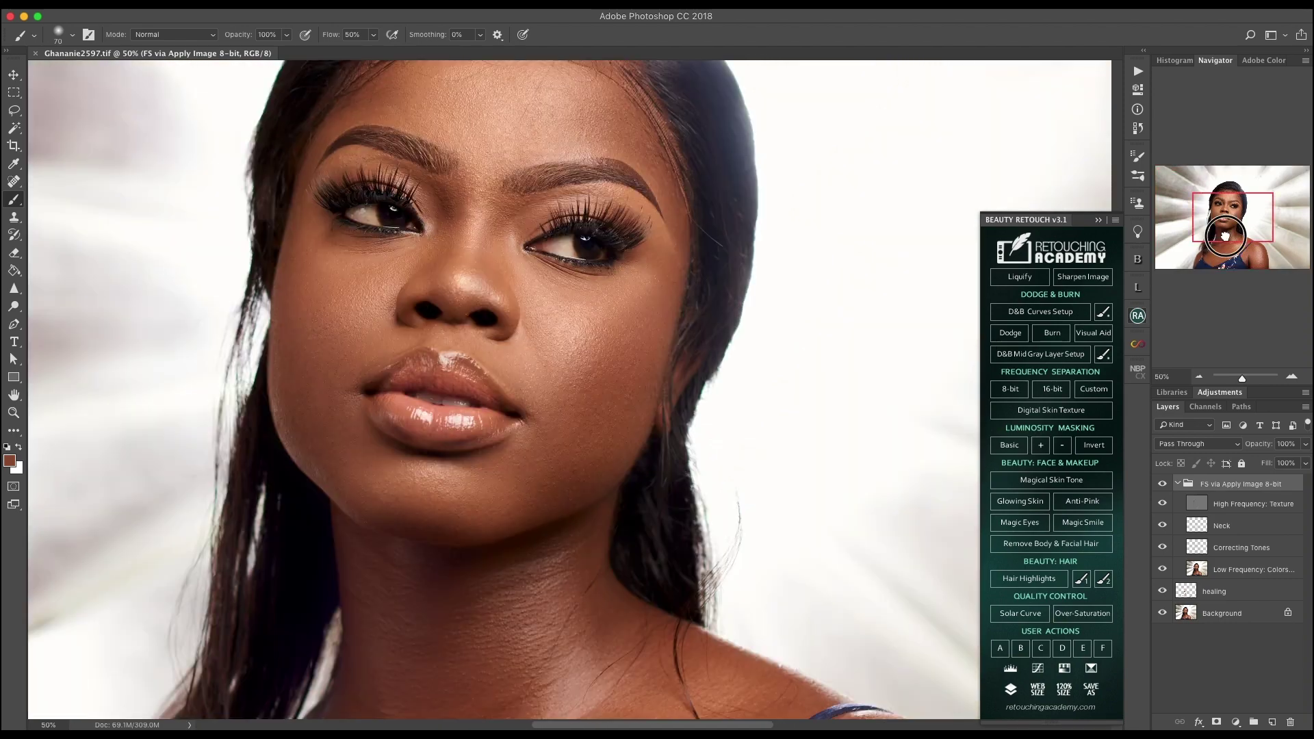
drag(1220, 236, 1220, 224)
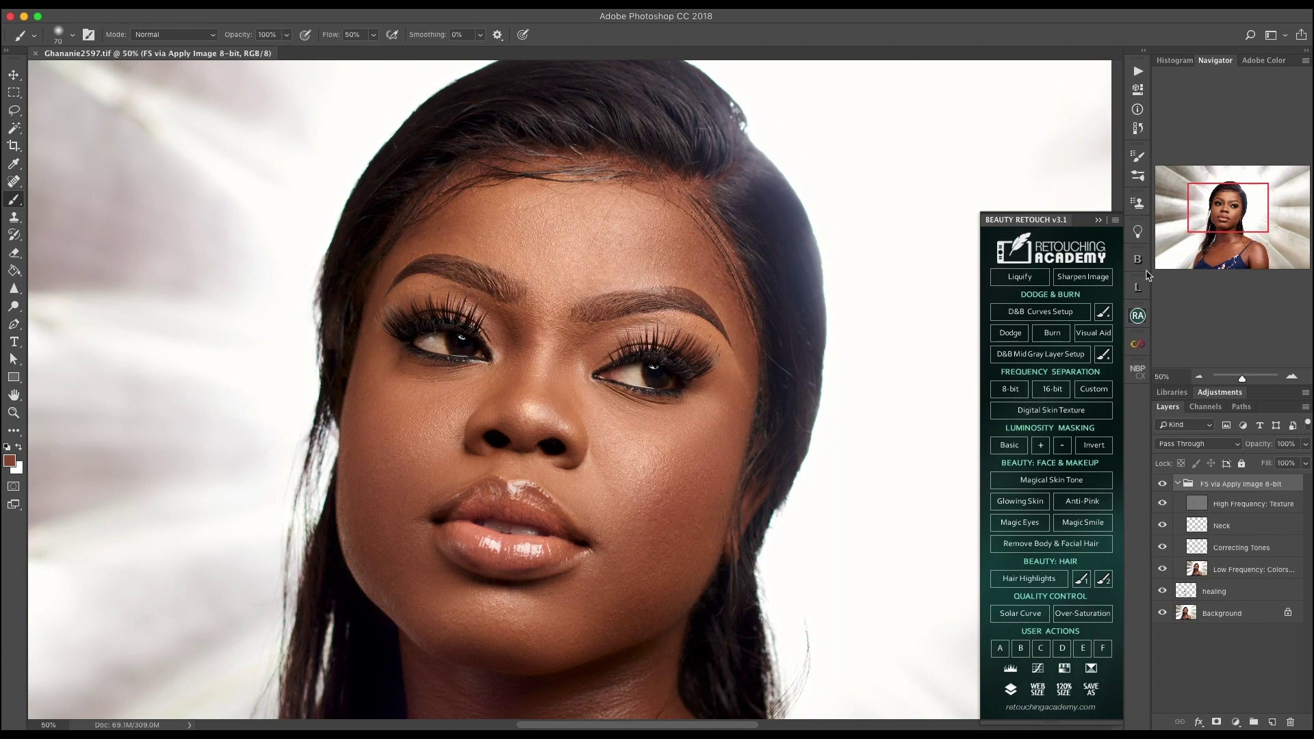
key(super+equal)
key(super+equal)
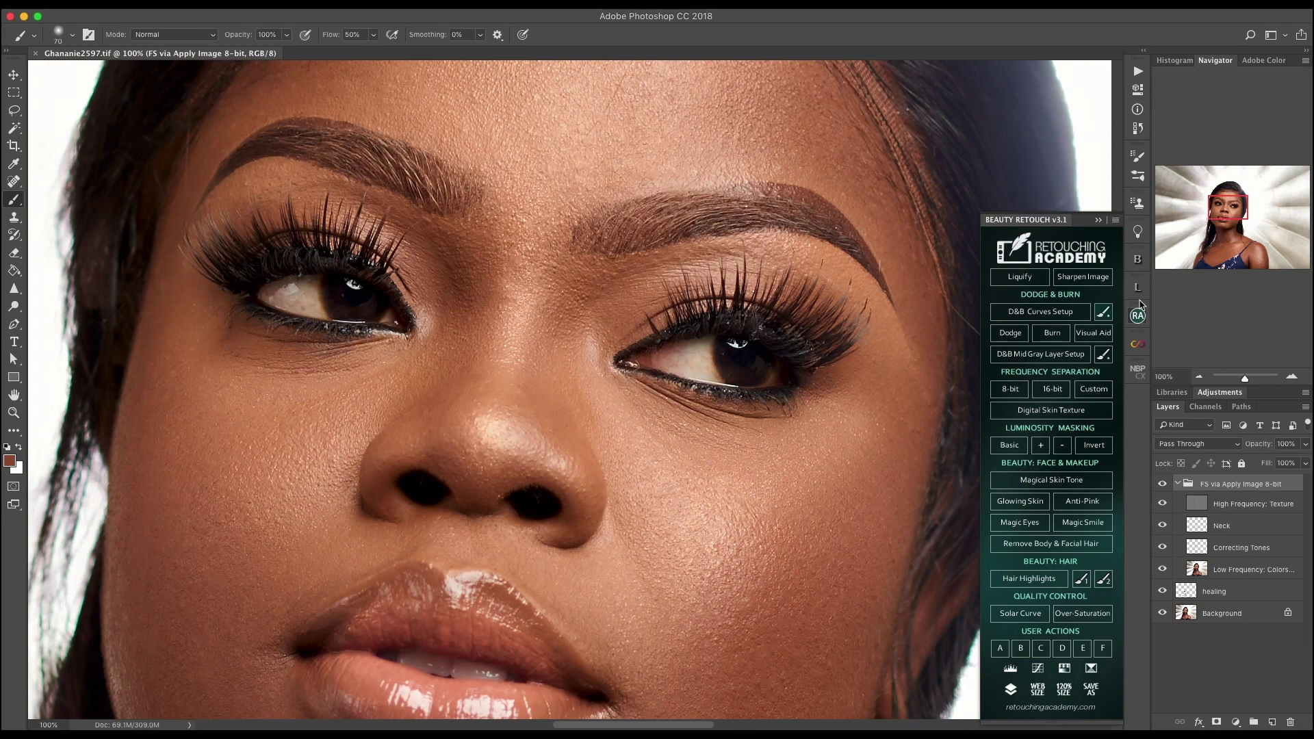
drag(1211, 213, 1214, 208)
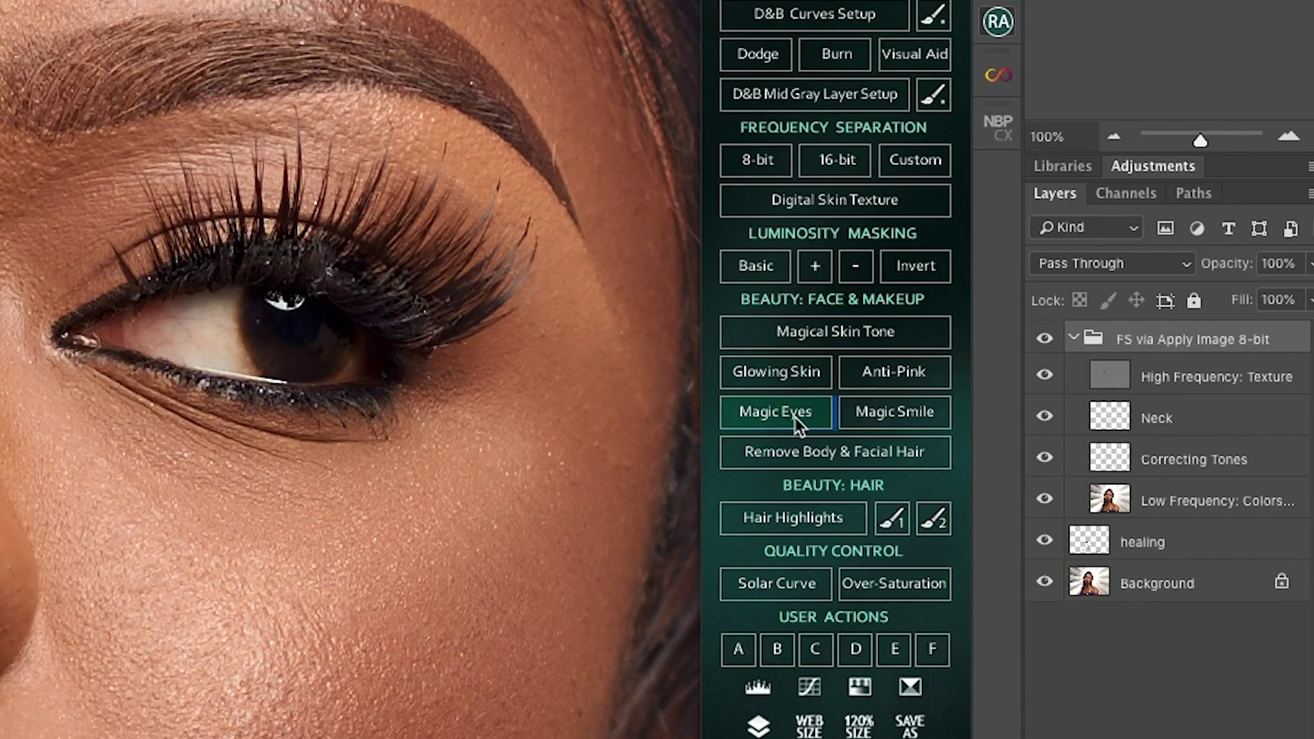
click(1026, 524)
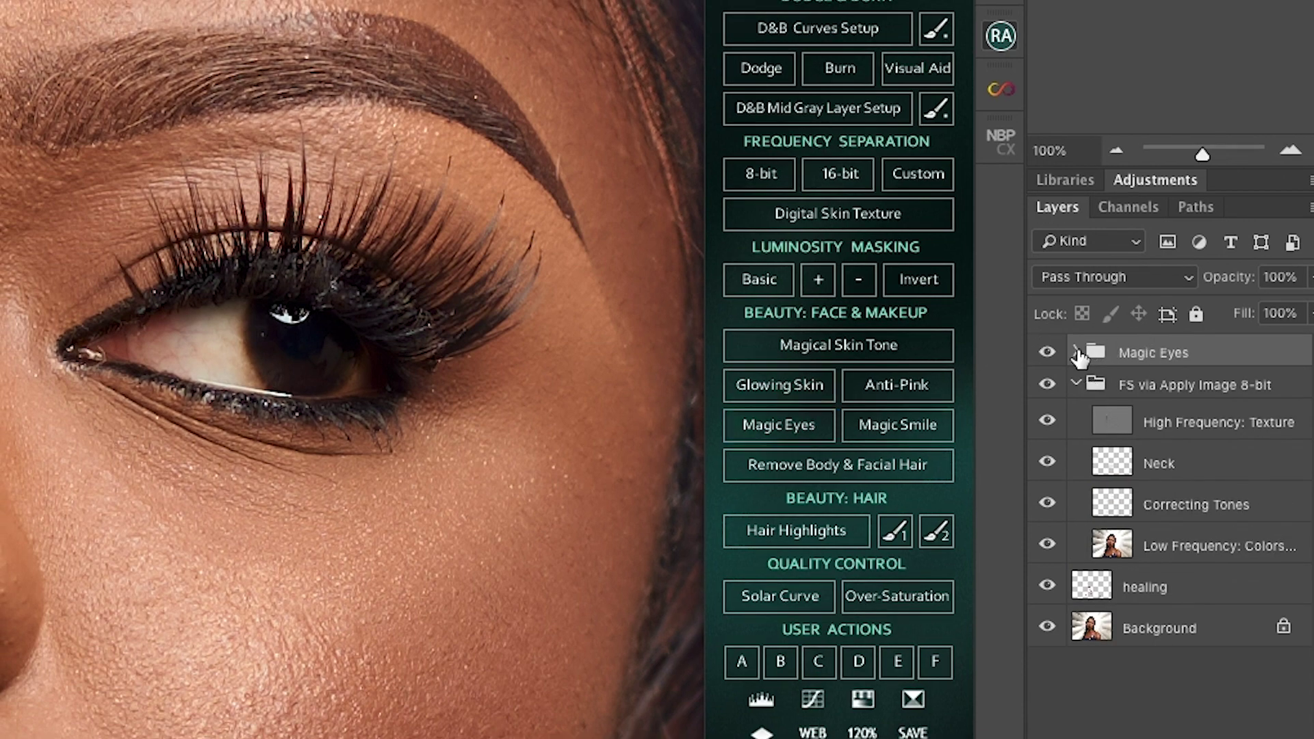
Step: Expand the Magic Eyes group and widen the Layers panel to show full layer names
click(1075, 353)
drag(1033, 280, 918, 311)
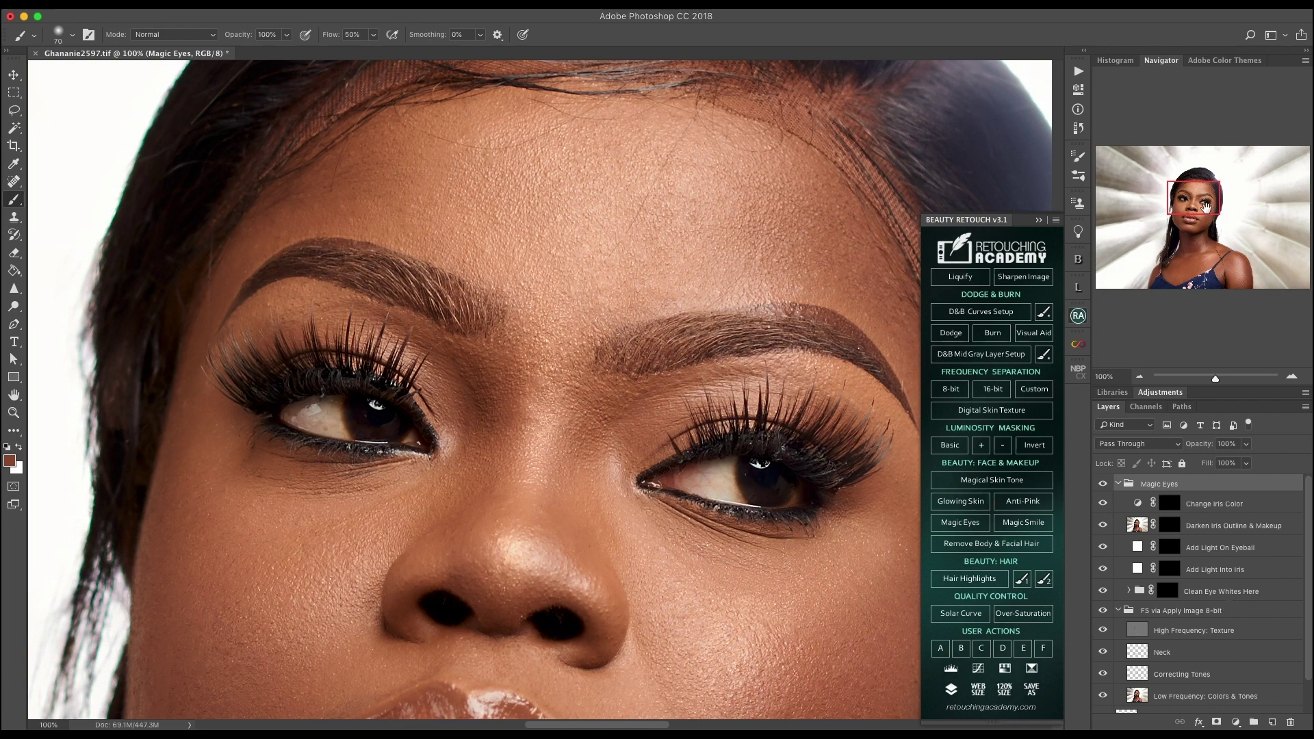
Step: Switch to the regular Brush Tool and target the Clean Eye Whites Here mask
drag(1205, 206, 1204, 205)
right_click(15, 201)
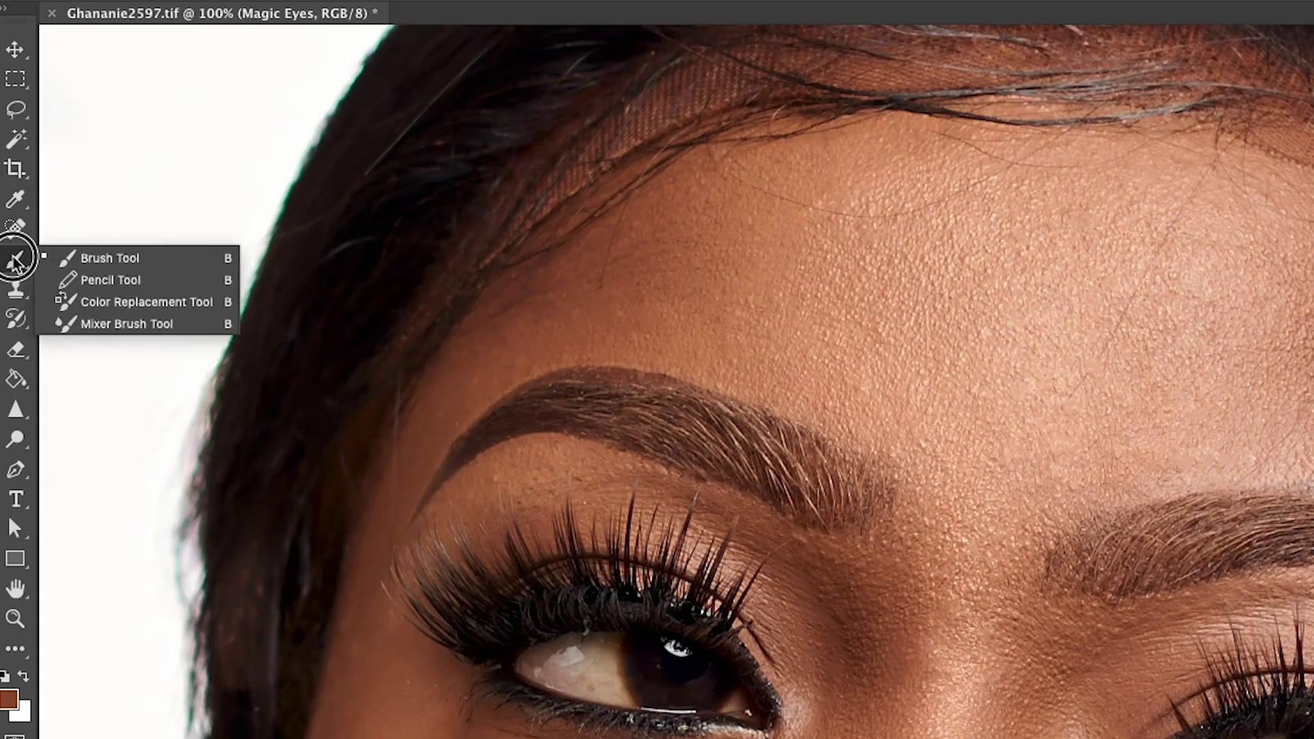
click(75, 199)
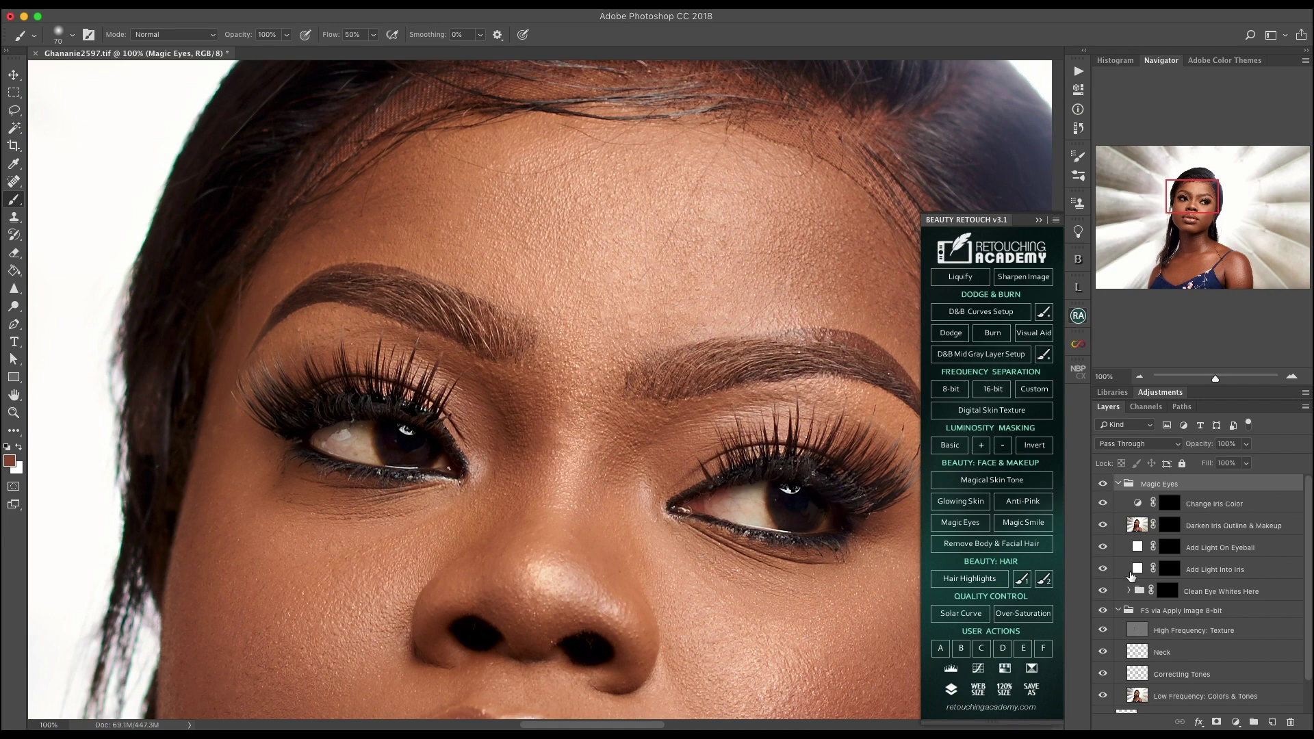
drag(680, 528, 669, 470)
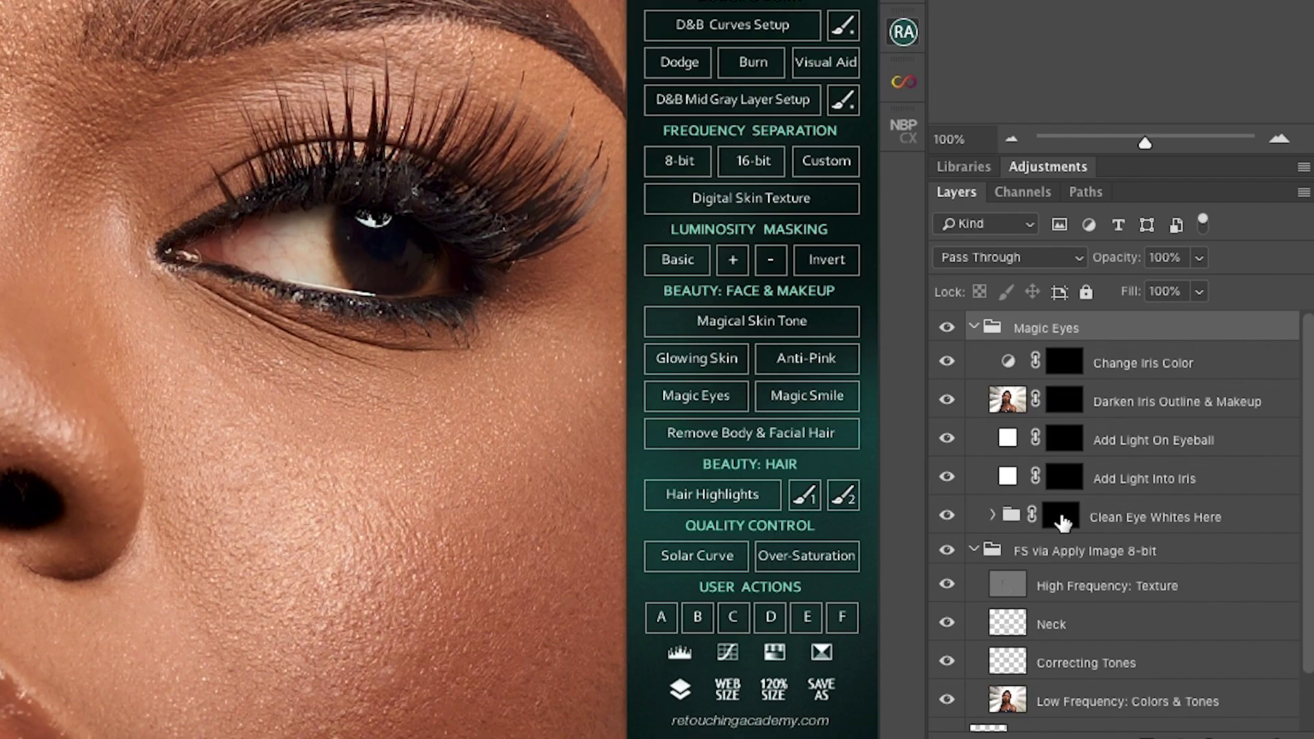
click(1060, 518)
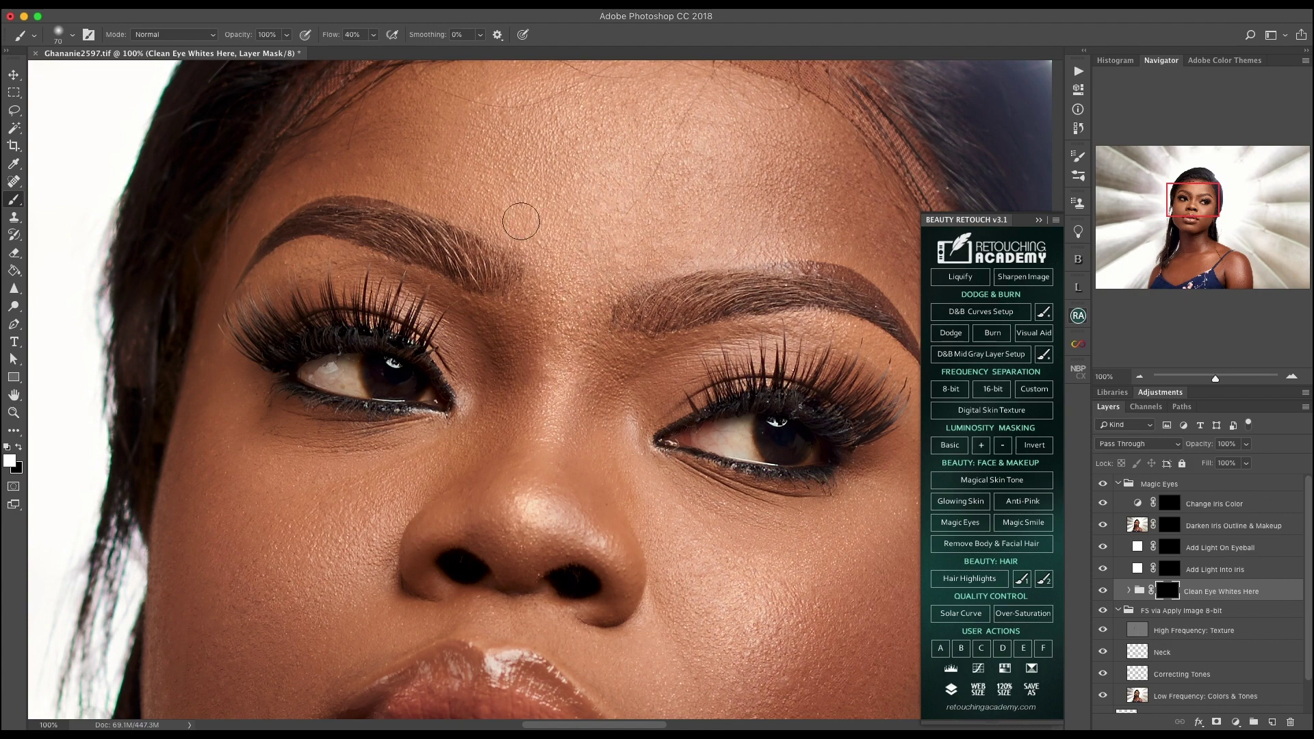
Step: Set the brush flow to 40% and shrink the brush to size 45
key(shift+4)
key(bracketleft)
key(bracketleft)
scroll(754, 522, down, 2)
key(bracketleft)
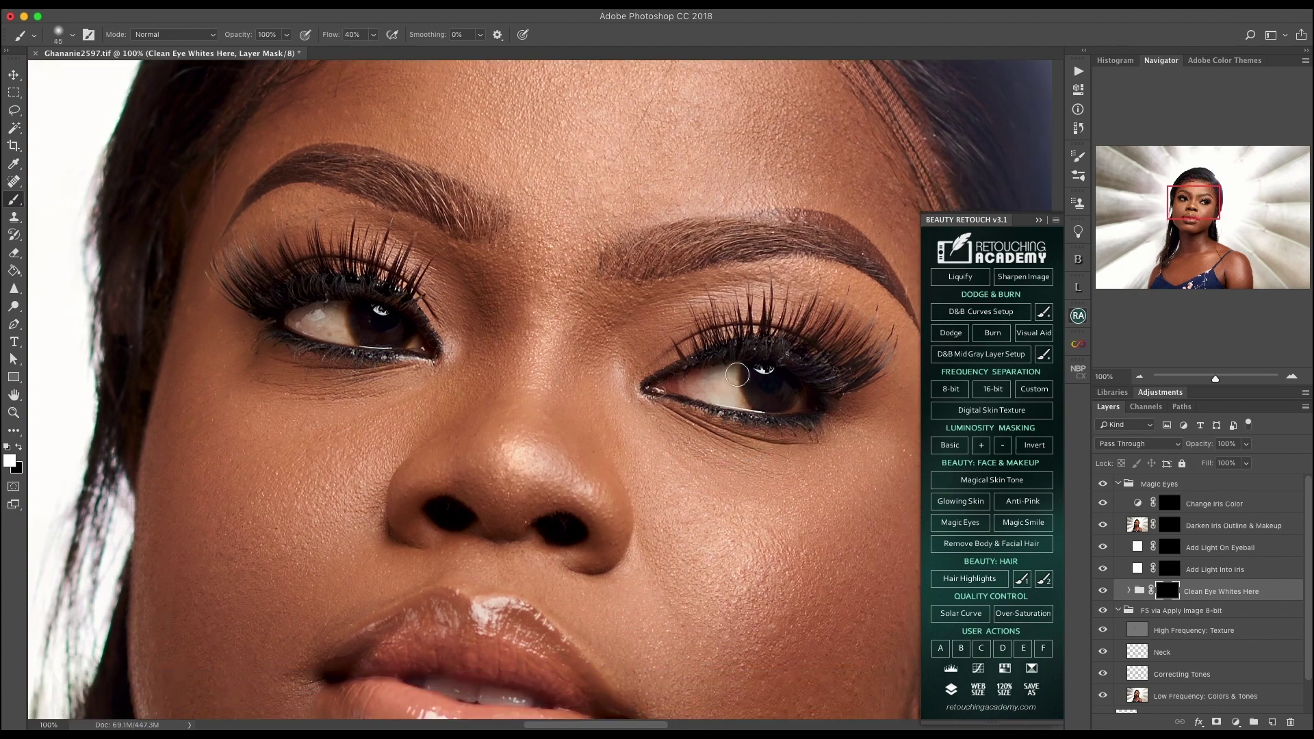
Step: Paint white over both eye whites, using a size-30 brush for the outer corners
mouse_move(736, 370)
mouse_down()
mouse_move(684, 386)
mouse_move(738, 394)
mouse_up()
drag(297, 318, 340, 330)
drag(720, 395, 728, 395)
key(bracketleft)
key(bracketleft)
key(bracketleft)
drag(417, 342, 403, 345)
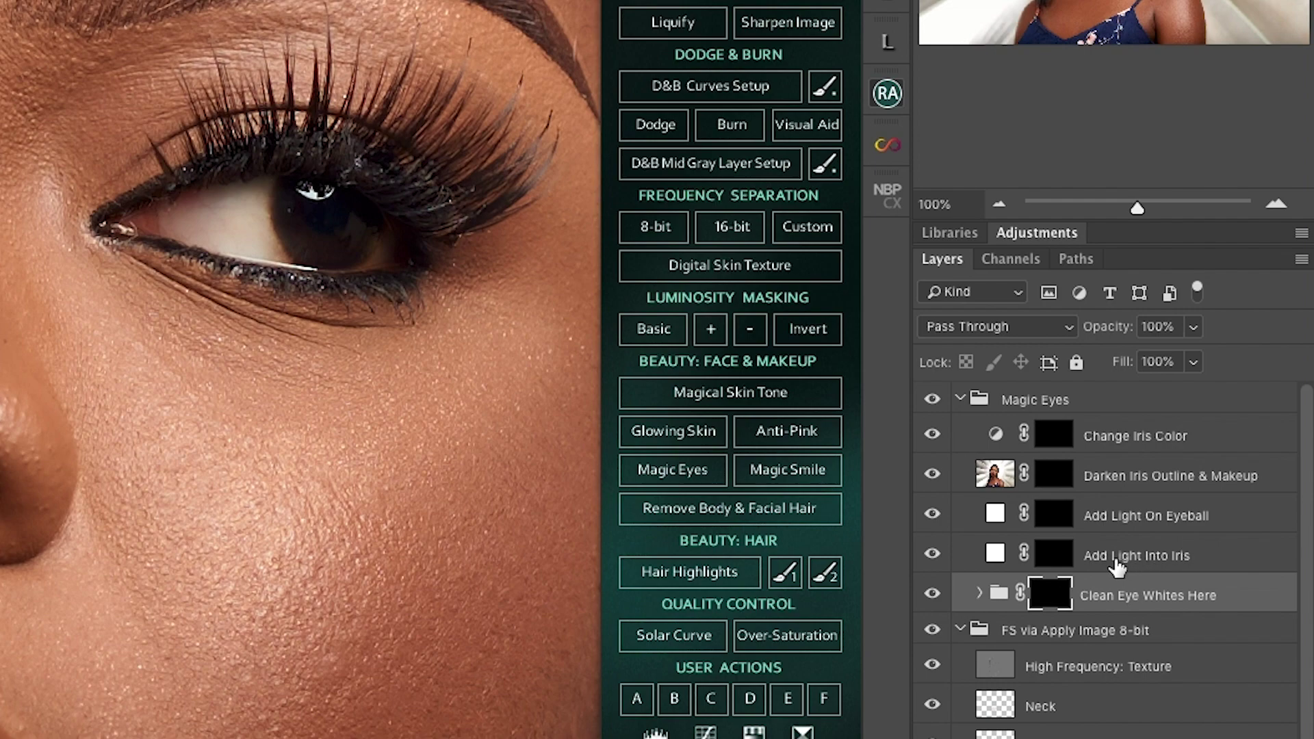
click(1054, 561)
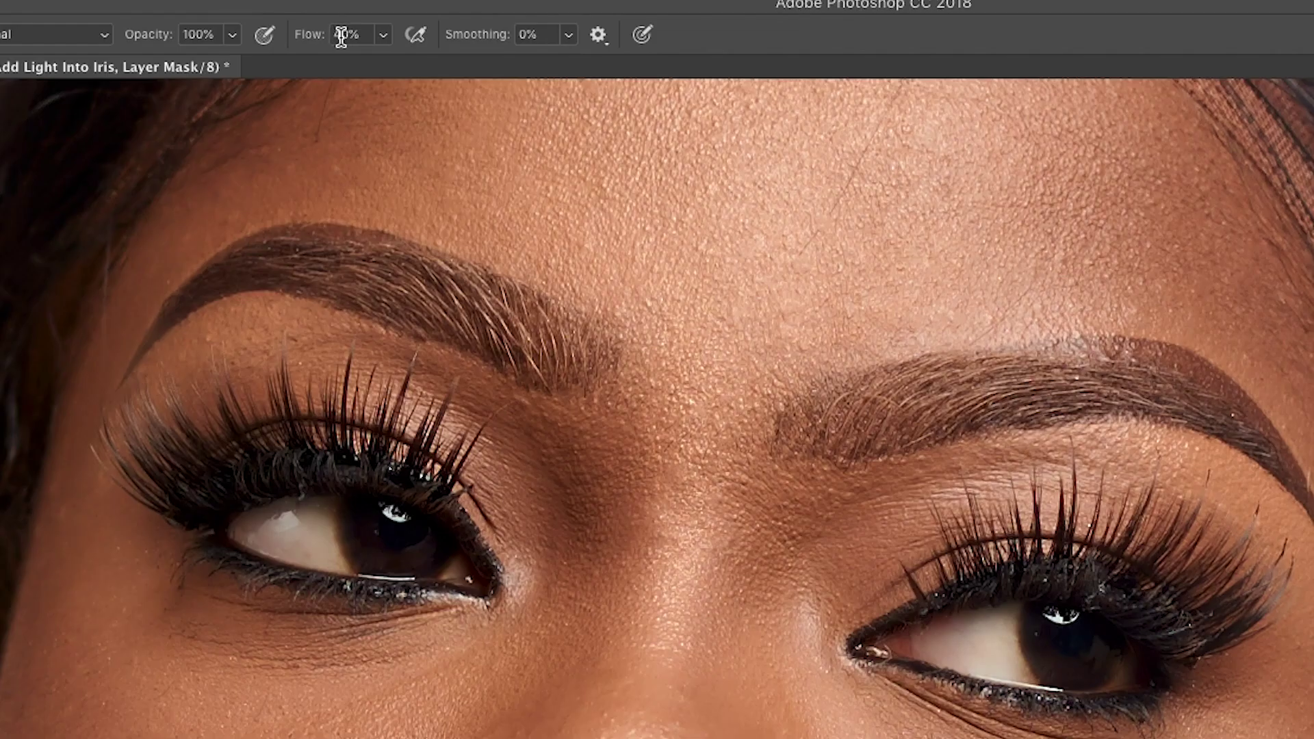
Step: Set flow to 50% and paint light into the right iris, undoing unwanted strokes
click(341, 35)
text(50)
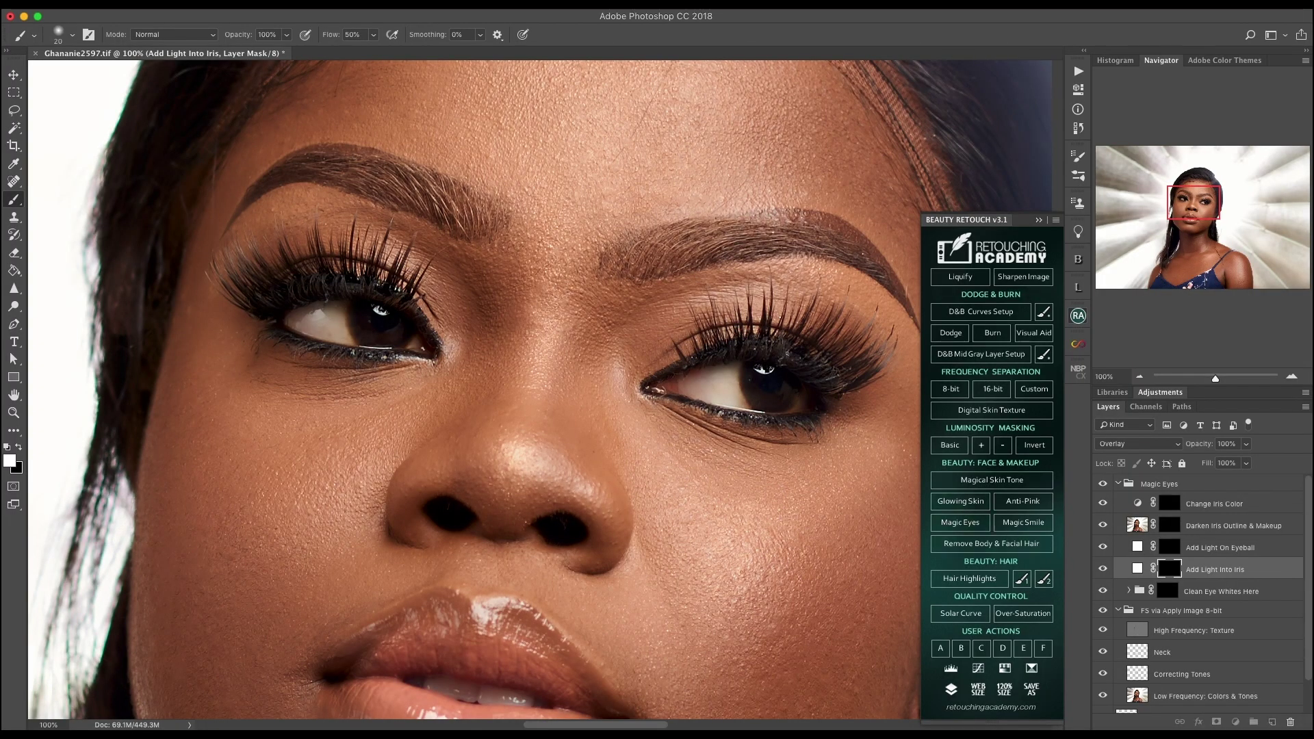
scroll(472, 390, down, 1)
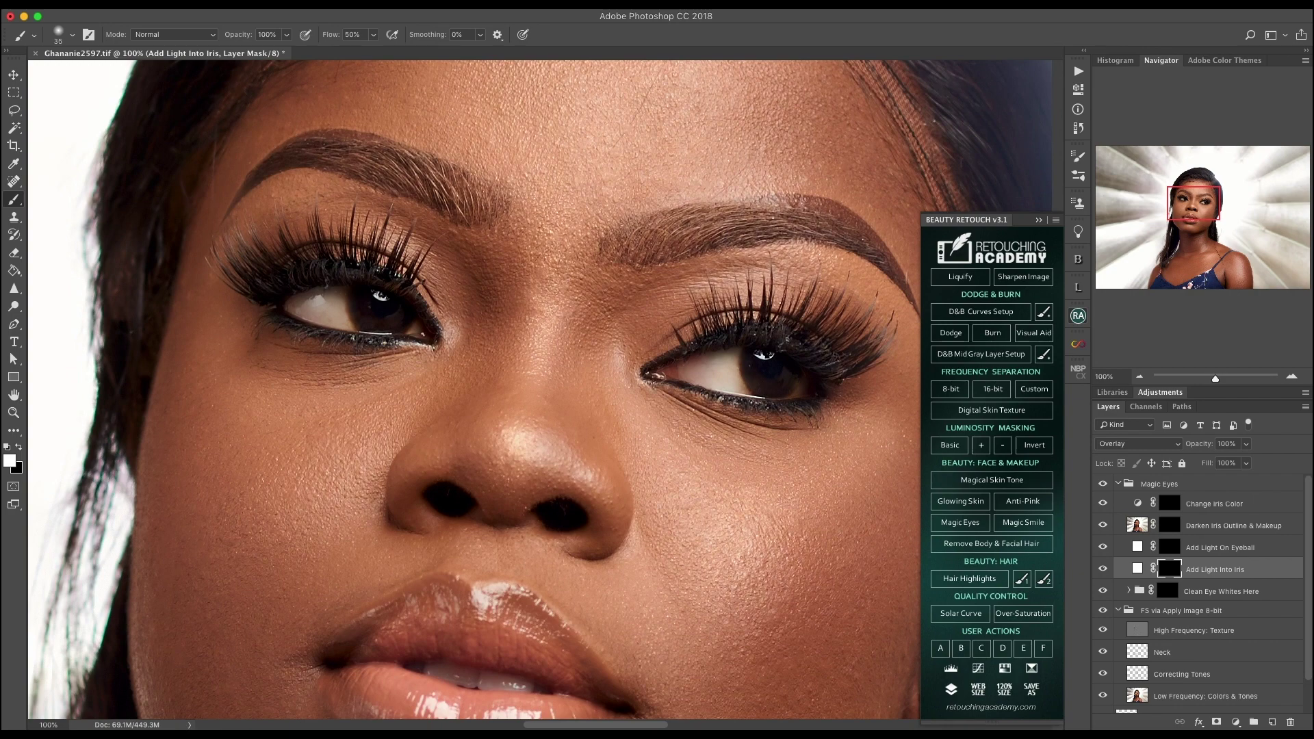
drag(739, 371, 759, 391)
click(787, 382)
key(ctrl+z)
mouse_move(739, 370)
mouse_down()
mouse_move(758, 387)
mouse_move(784, 383)
mouse_up()
key(ctrl+z)
key(ctrl+z)
key(ctrl+z)
key(ctrl+z)
Step: Check the whole face, save the document, and select the Add Light On Eyeball mask
key(ctrl+minus)
key(ctrl+minus)
key(ctrl+minus)
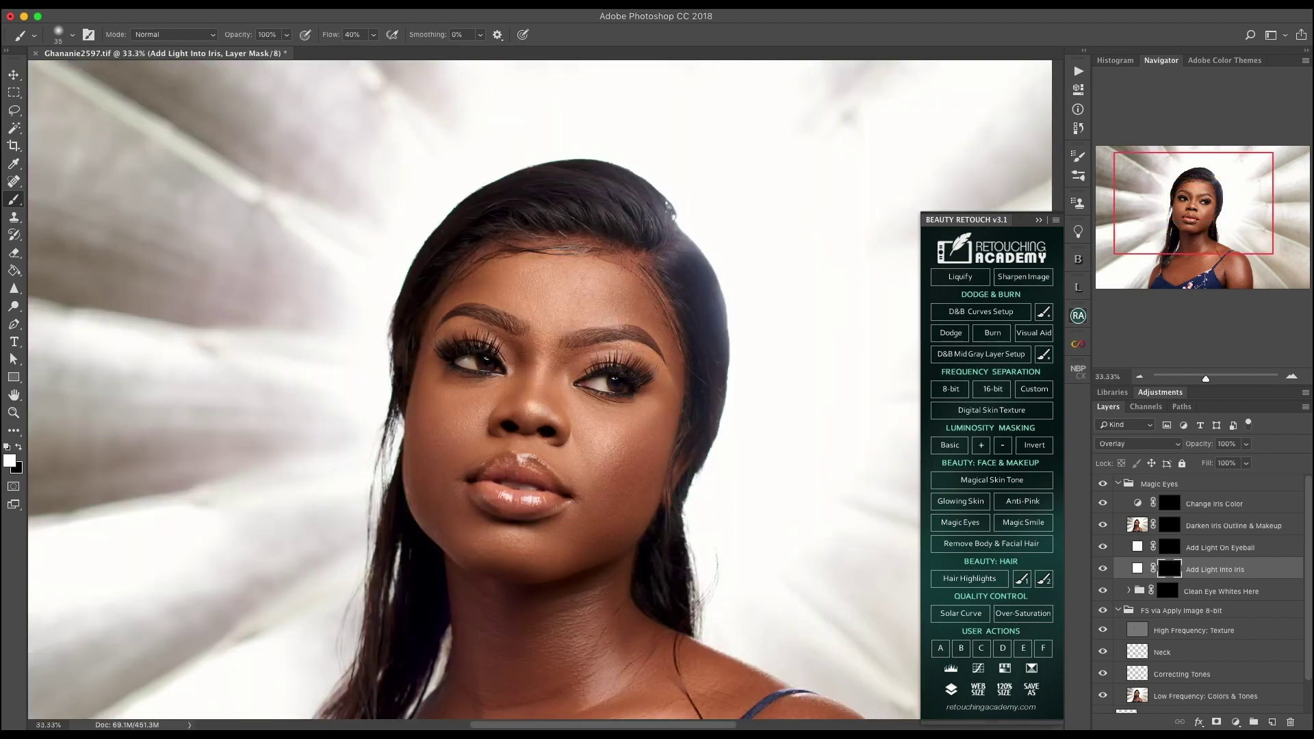
key(ctrl+plus)
key(ctrl+plus)
key(ctrl+plus)
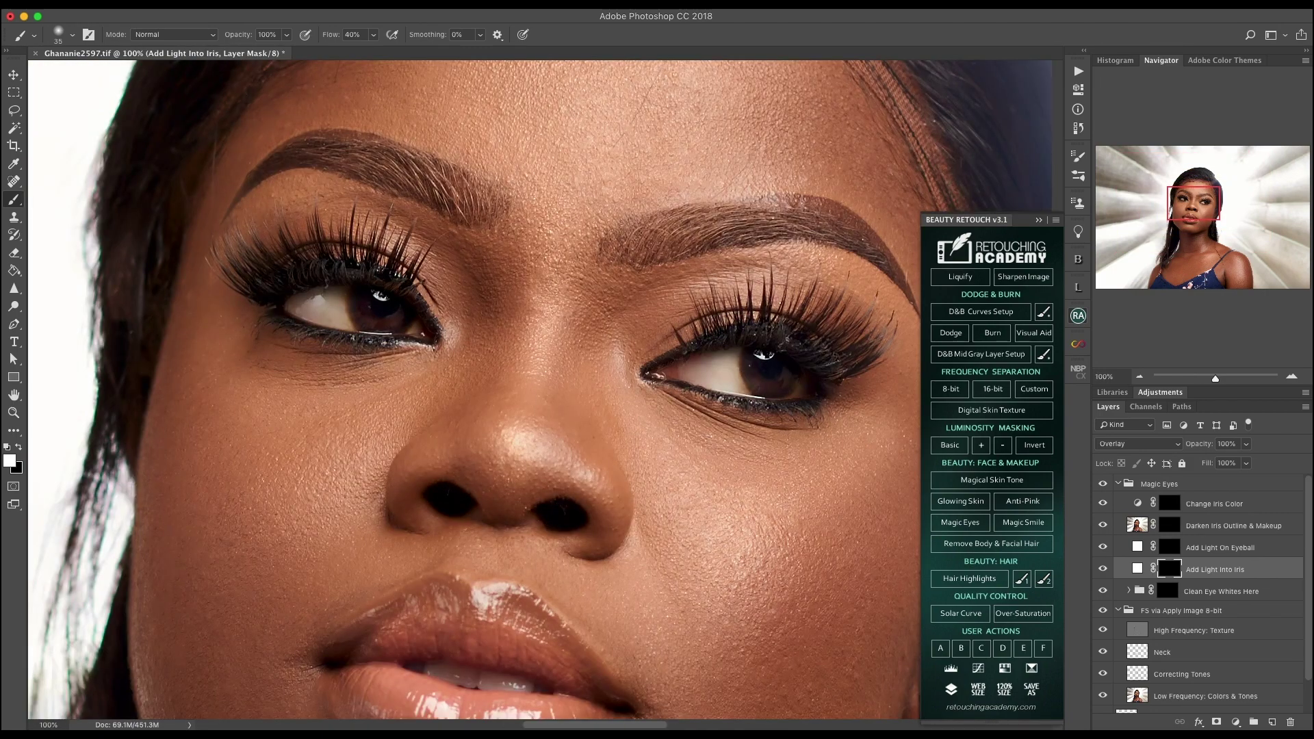
key(ctrl+s)
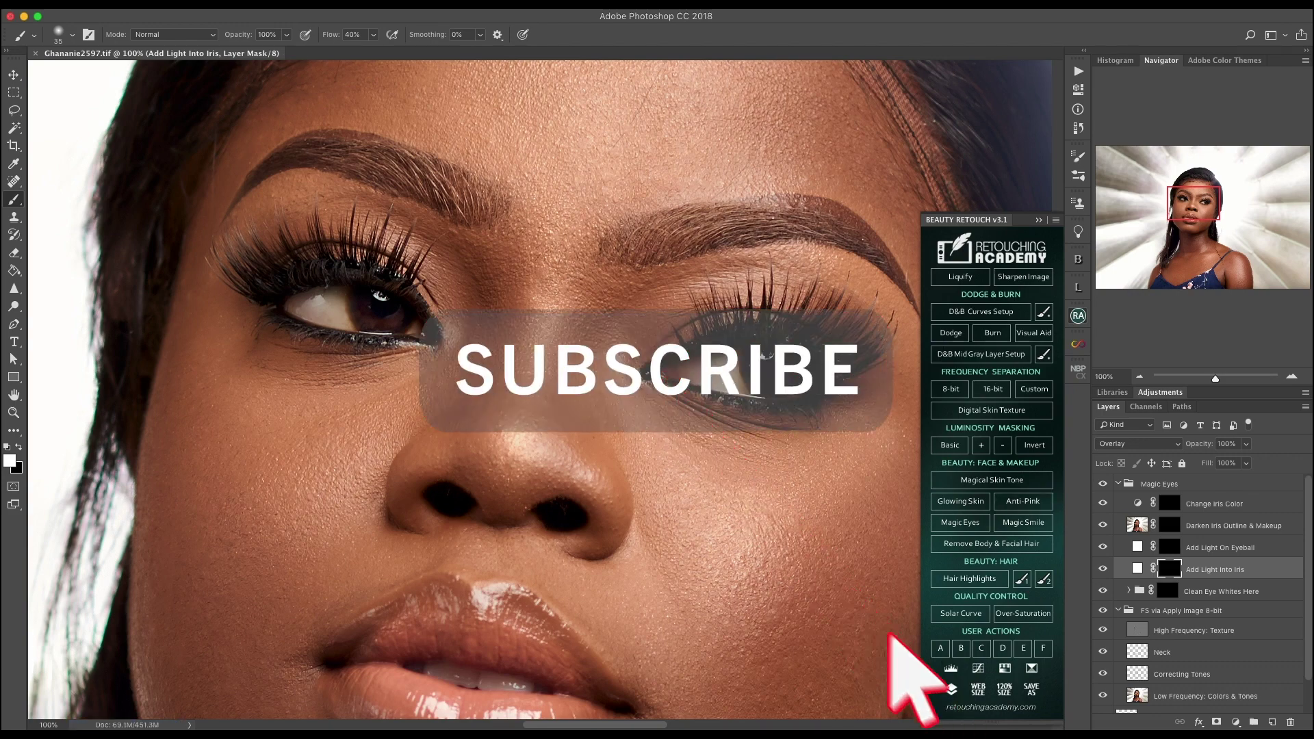
click(1169, 546)
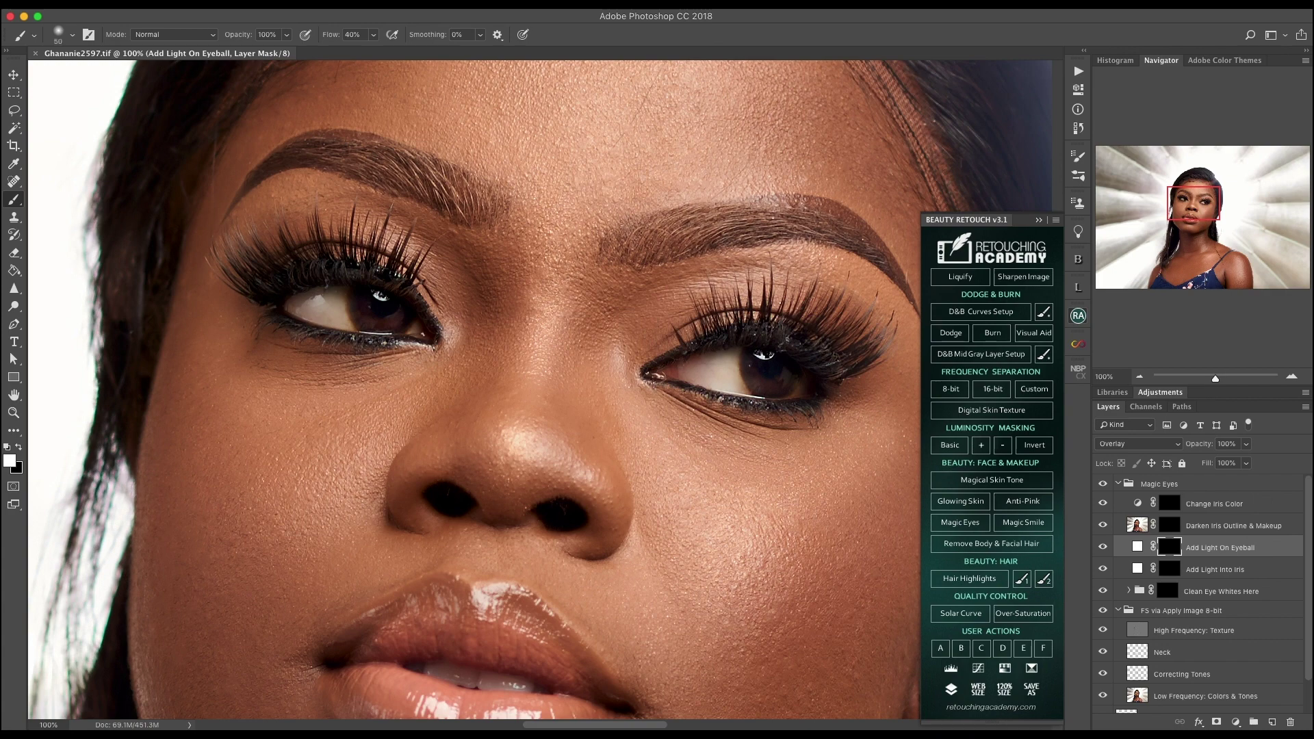
Step: Brighten the eyeball whites on the Add Light On Eyeball mask with a size-25 brush
mouse_move(729, 355)
mouse_down()
mouse_move(696, 376)
mouse_move(739, 386)
mouse_up()
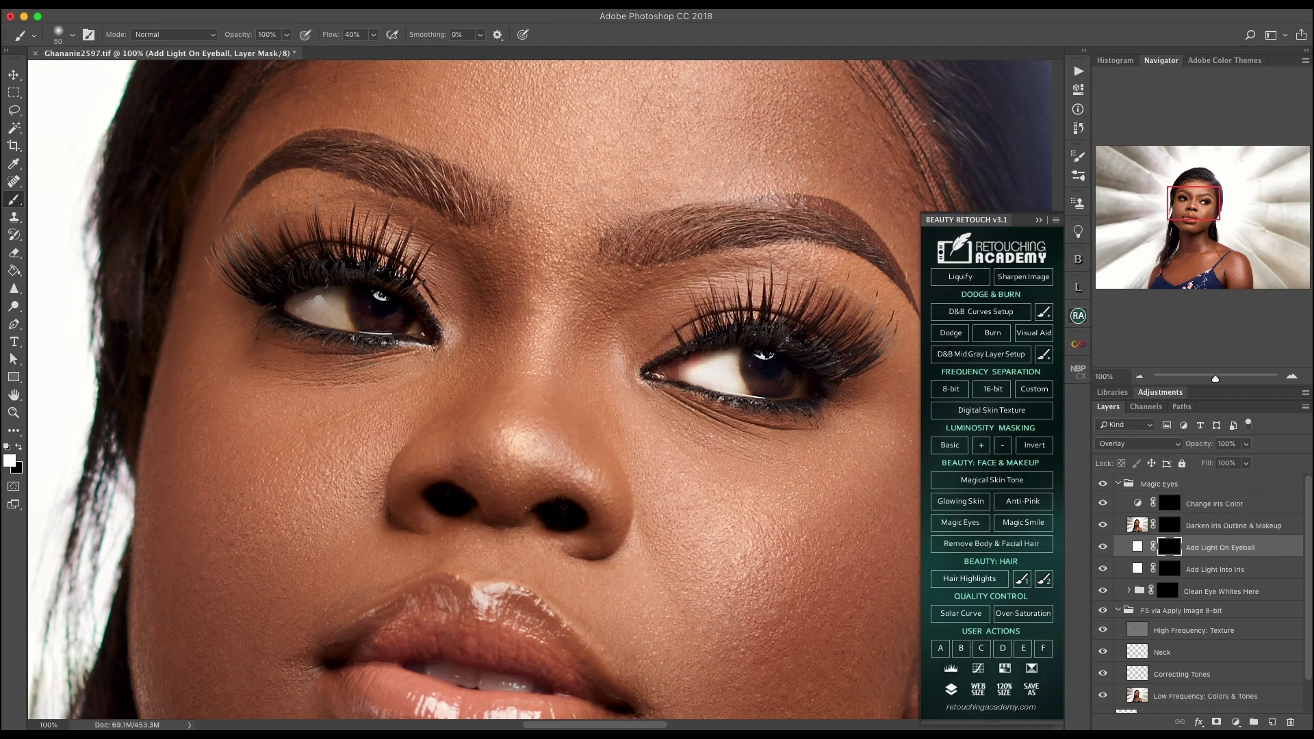
key(super+z)
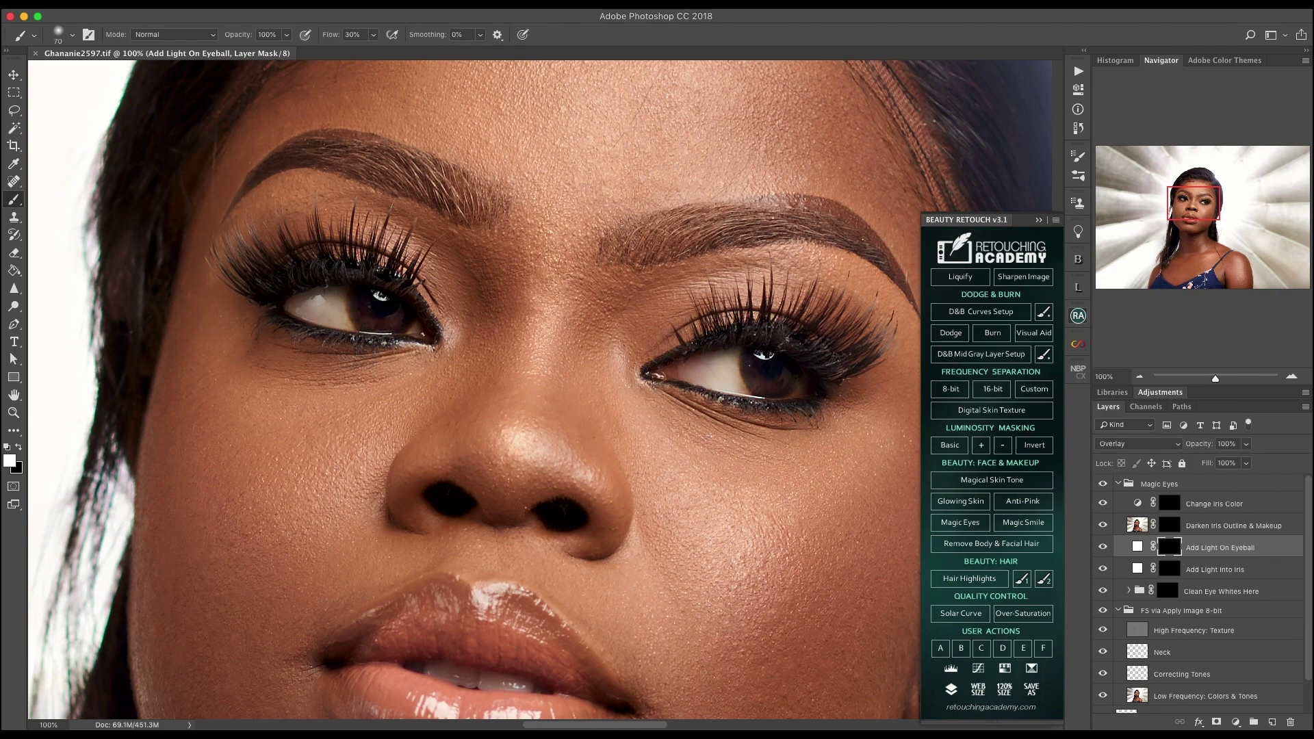
mouse_move(737, 361)
mouse_down()
mouse_move(688, 376)
mouse_move(731, 386)
mouse_move(708, 387)
mouse_up()
key(super+z)
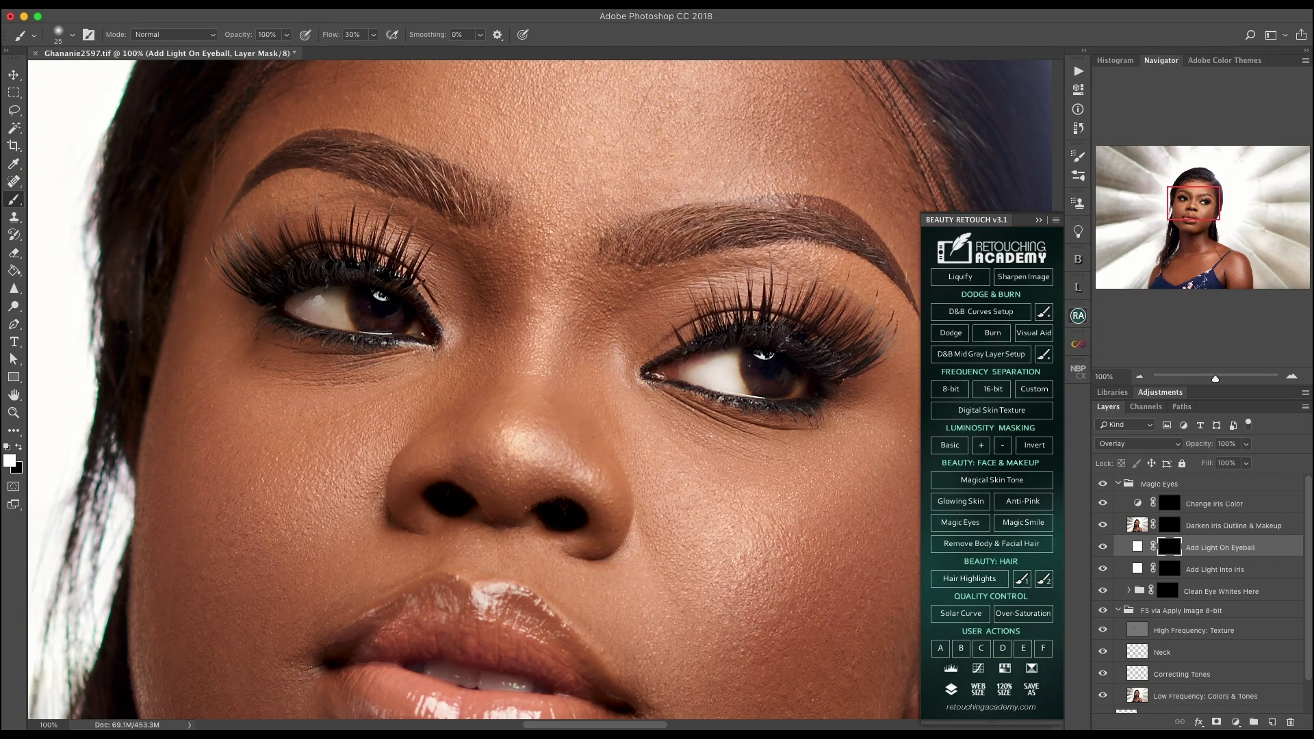
key(bracketleft)
key(bracketleft)
drag(342, 294, 302, 315)
Step: Zoom to 100% on the eyes and target the Darken Iris Outline & Makeup layer
key(super+minus)
key(super+minus)
key(super+minus)
key(super+minus)
key(super+minus)
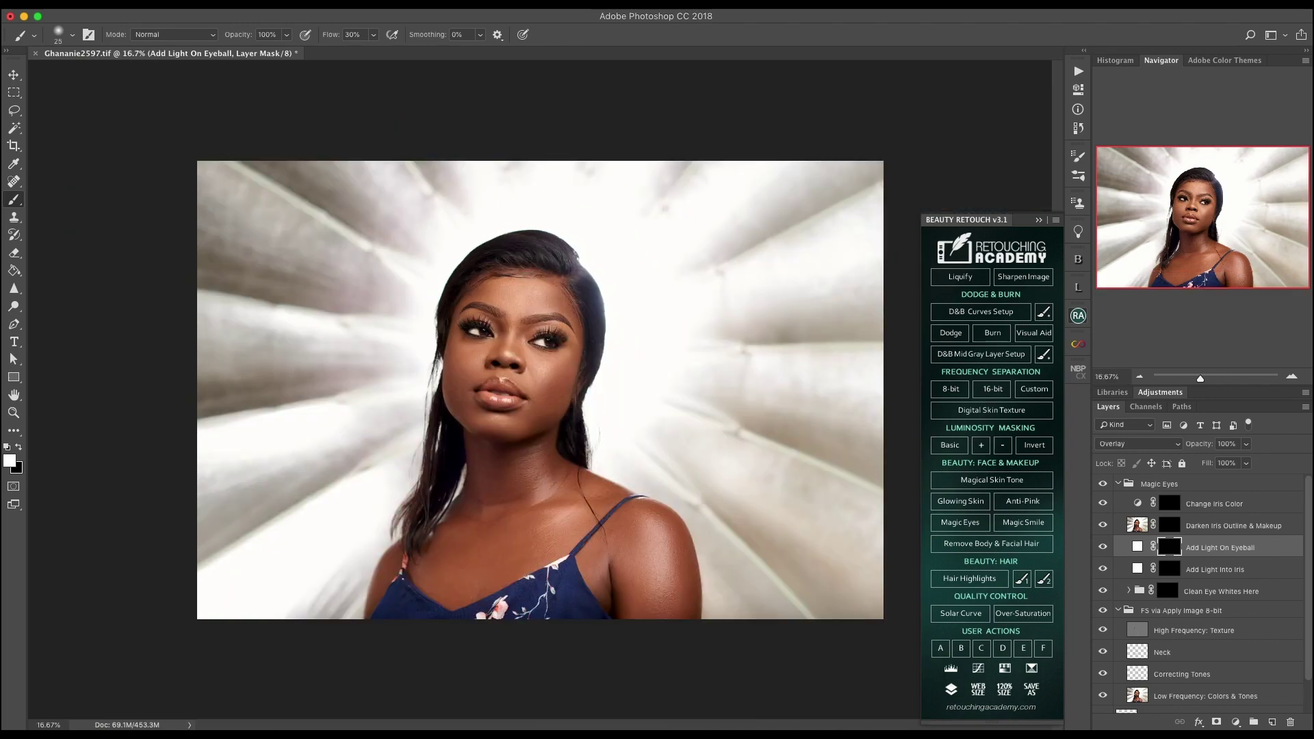
key(super+equal)
key(super+equal)
key(super+equal)
key(super+equal)
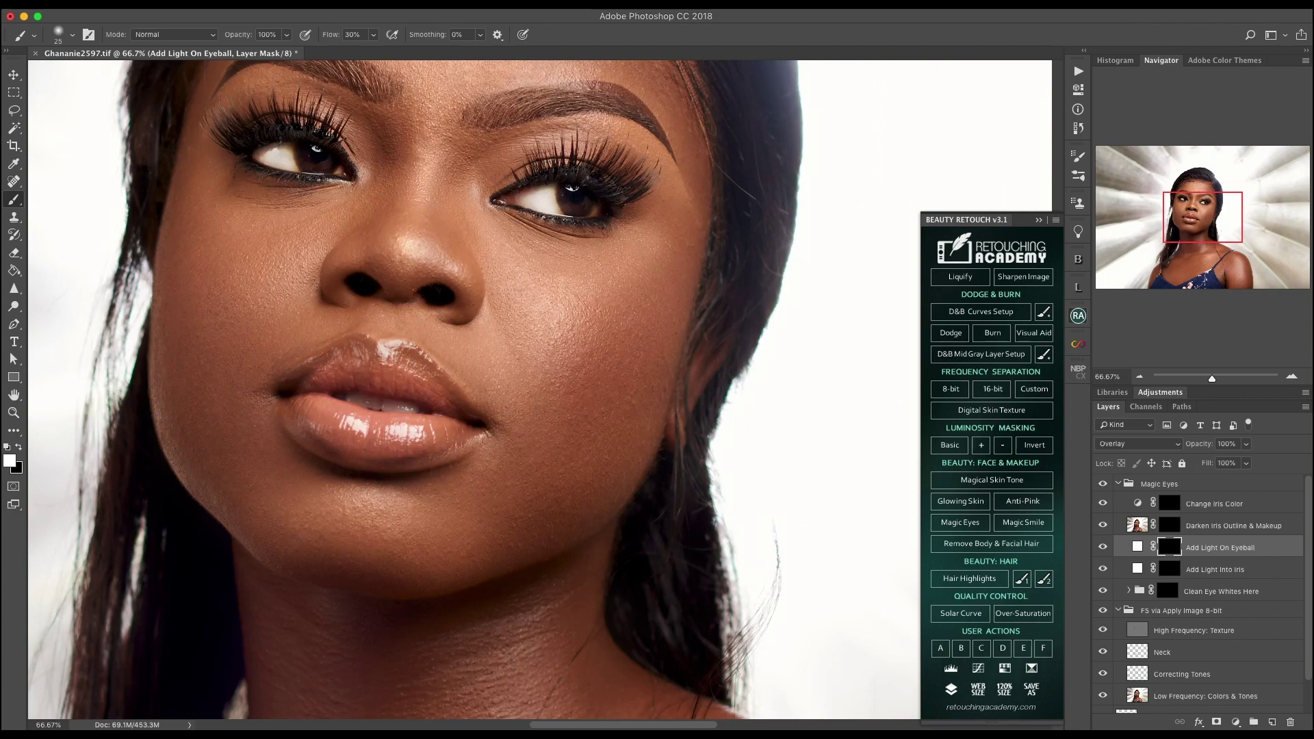
key(super+equal)
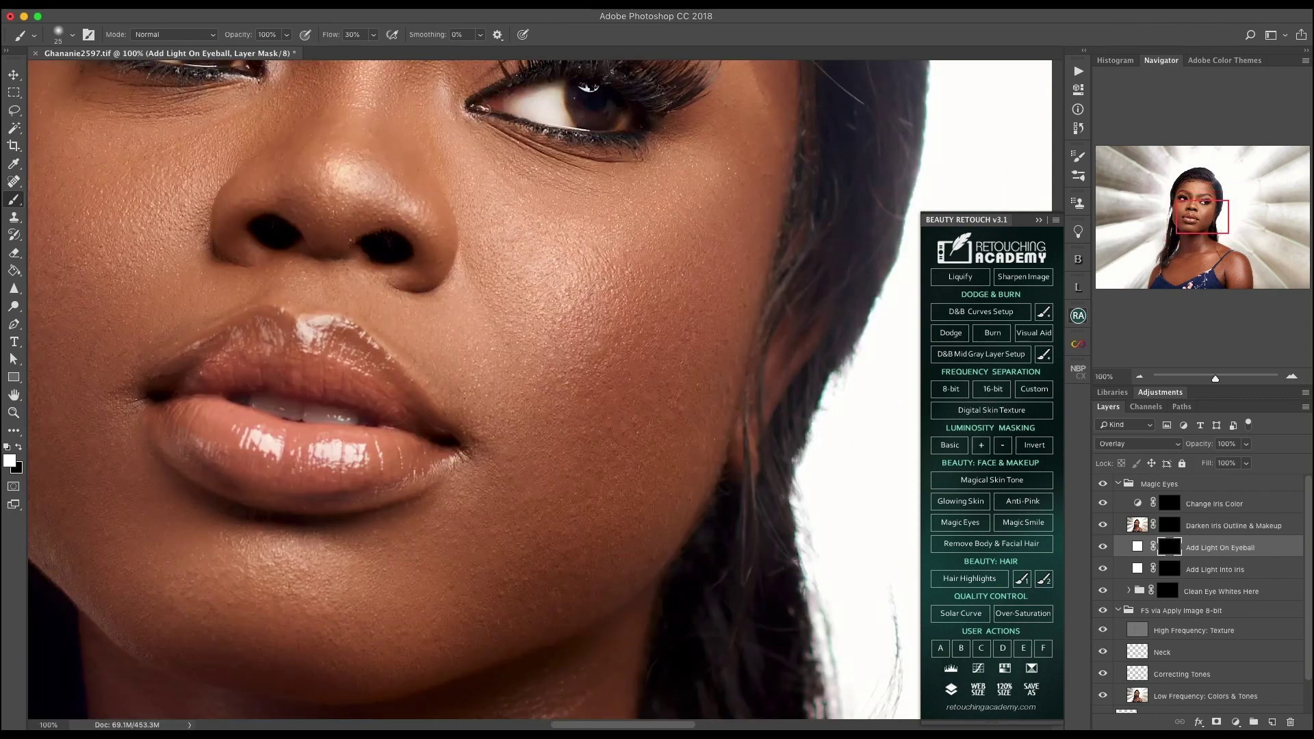
scroll(473, 390, up, 10)
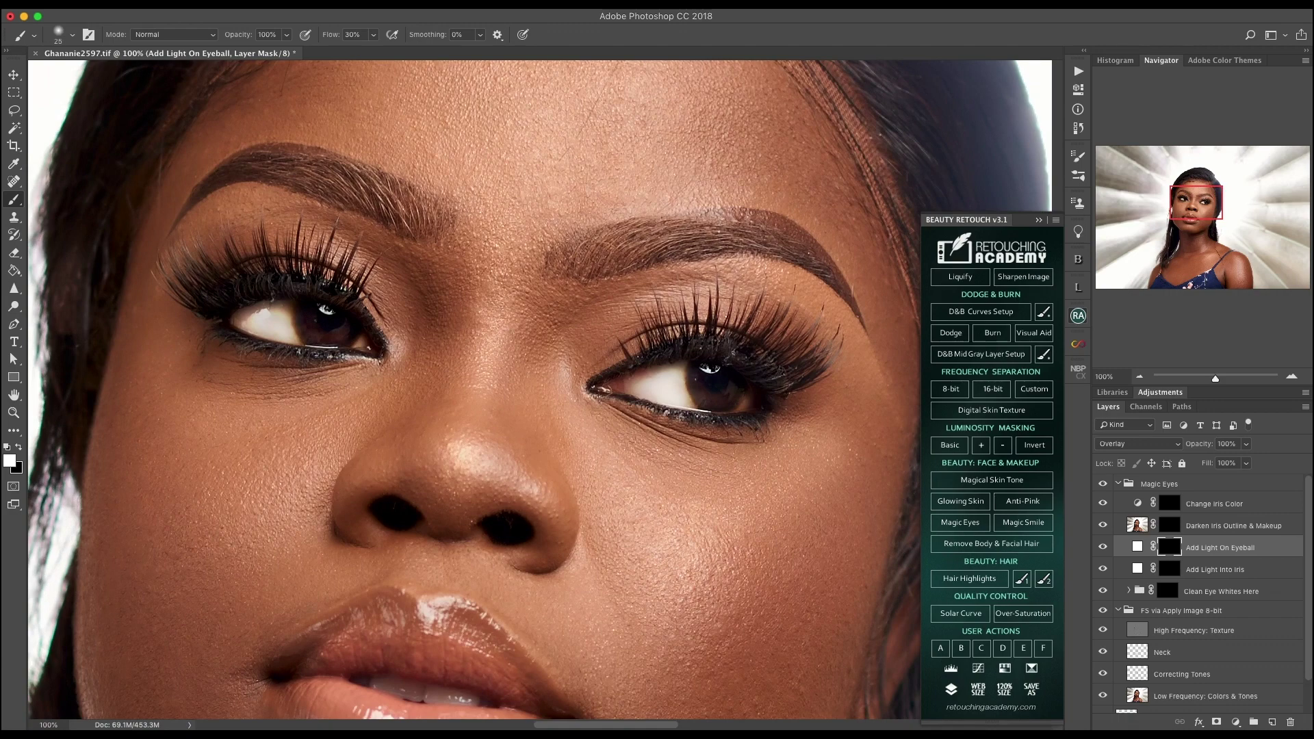
key(alt+bracketright)
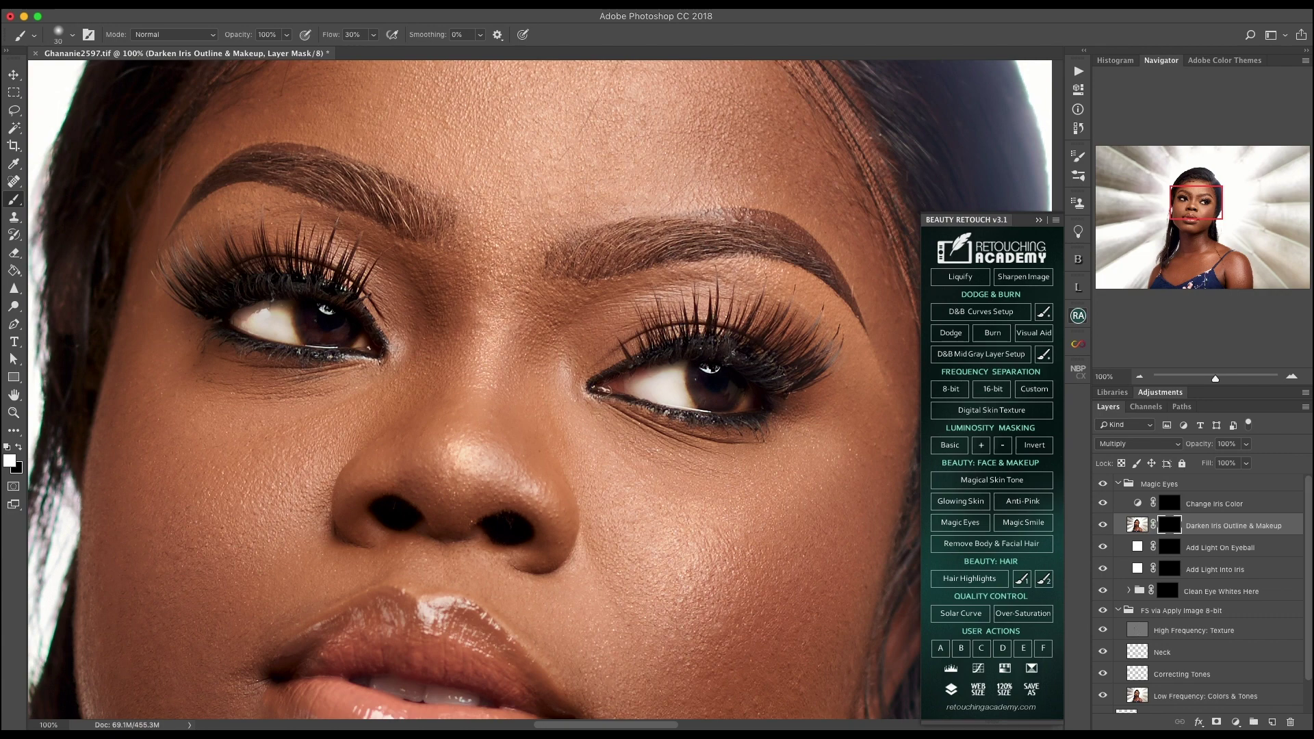
Step: Select the mask thumbnail of the Change Iris Color layer in the Layers panel
click(1168, 503)
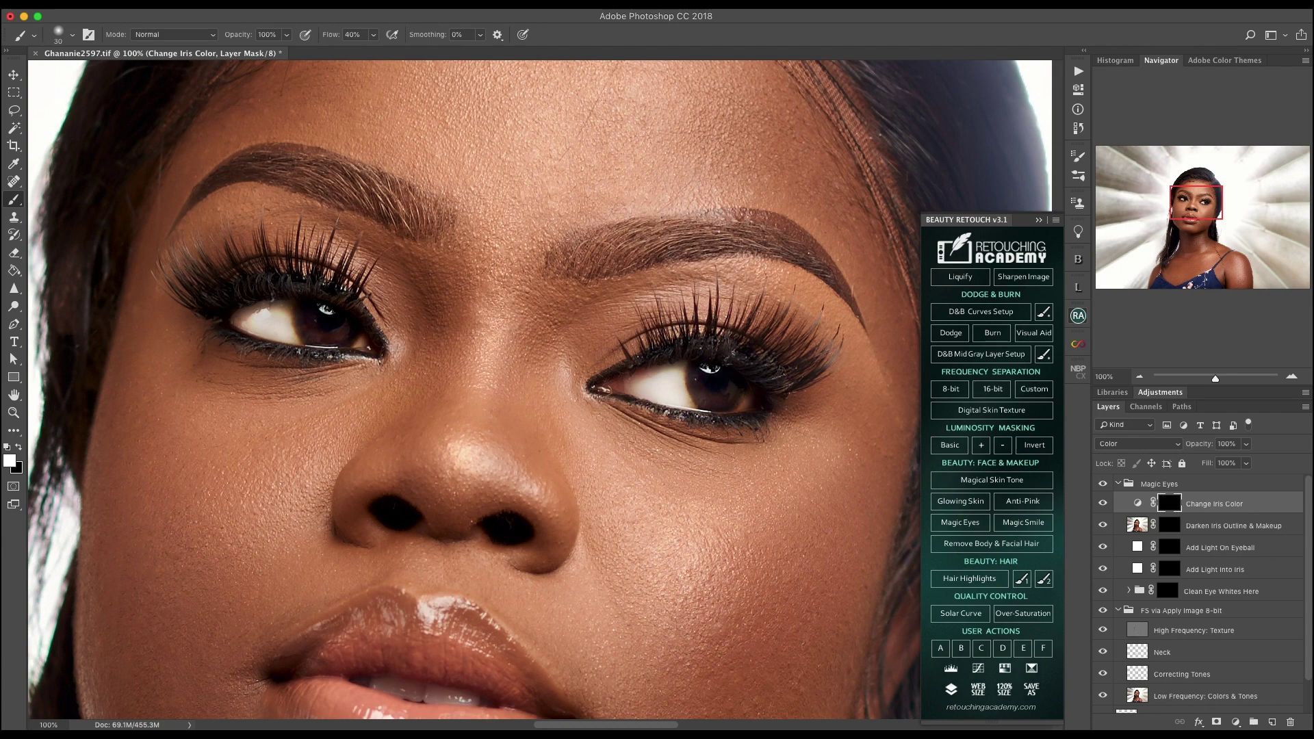
Step: Save, then open the Change Iris Color Hue/Saturation settings (Hue 210, Saturation 32, Lightness 0)
key(super+s)
scroll(473, 390, right, 3)
scroll(472, 390, down, 1)
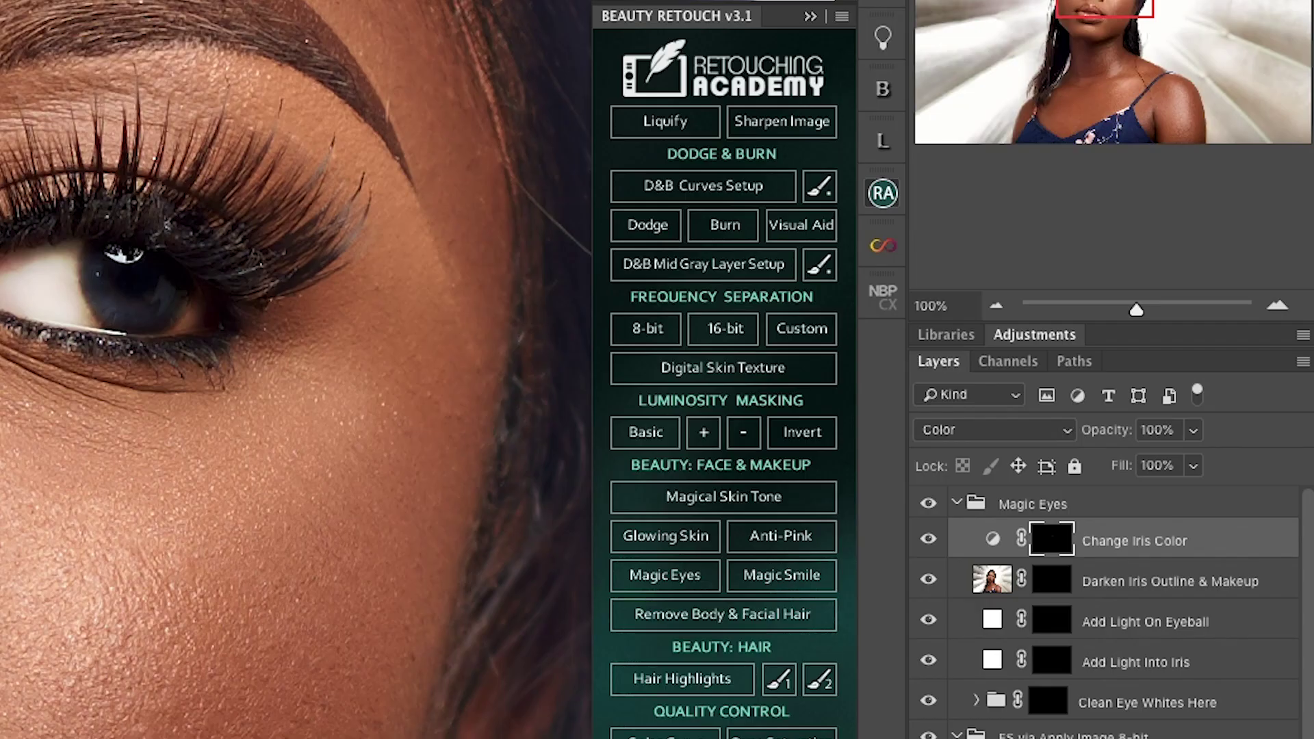
click(992, 538)
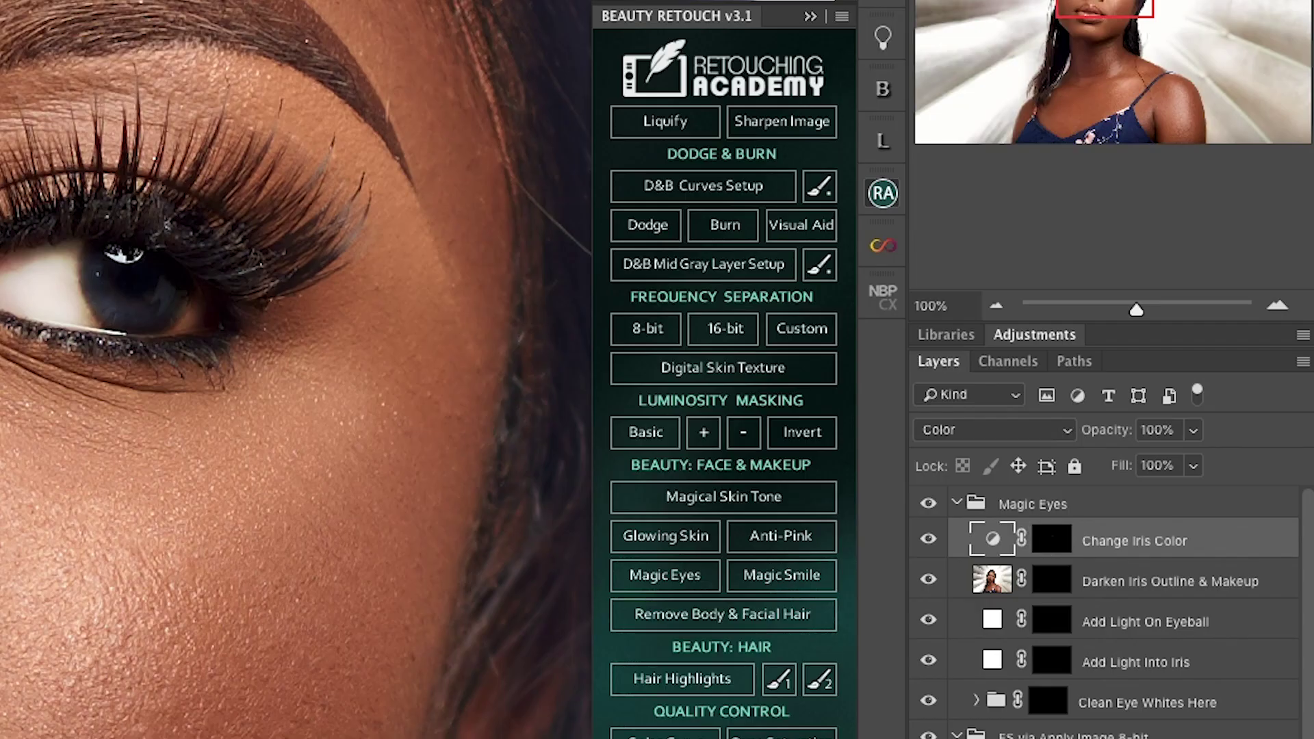
double_click(992, 539)
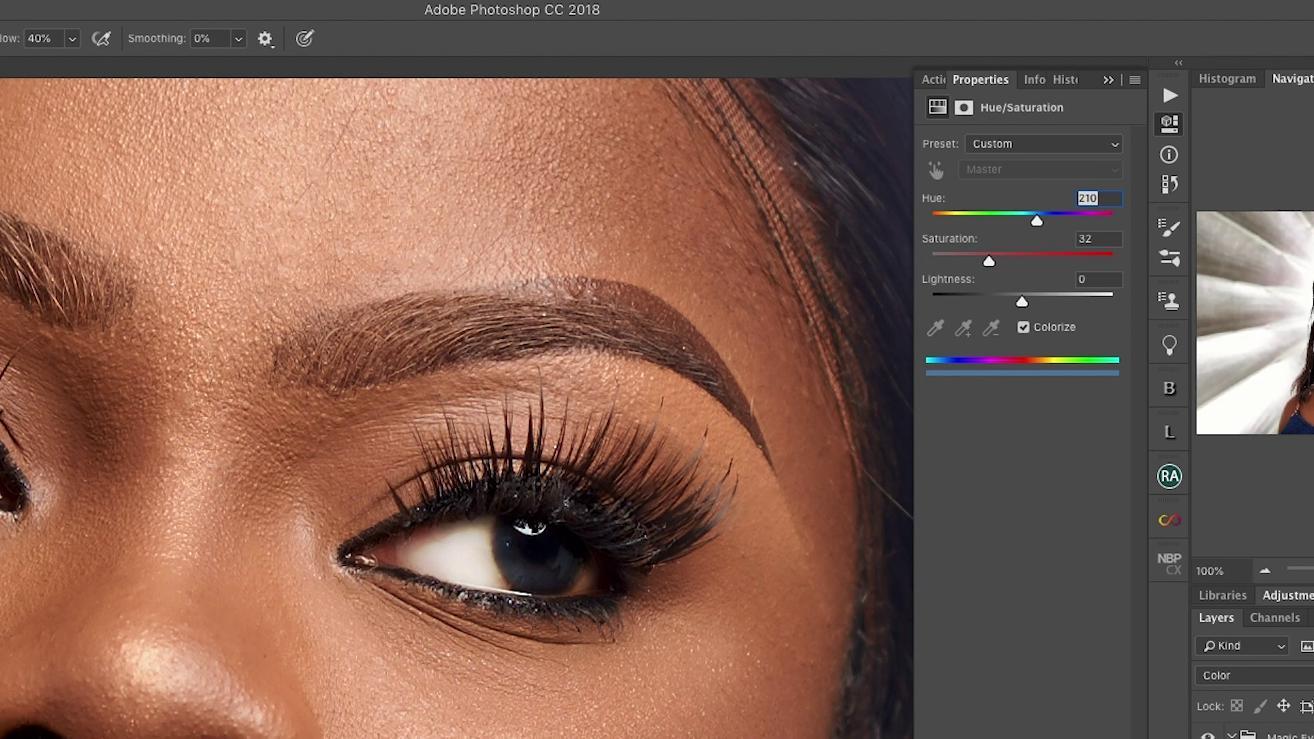
Step: Step the Change Iris Color hue through purple, blue and green to compare iris colours
key(Up)
key(shift+Up)
key(shift+Up)
key(shift+Up)
key(shift+Up)
key(shift+Up)
key(shift+Up)
key(shift+Up)
key(shift+Up)
key(shift+Up)
key(shift+Up)
key(shift+Up)
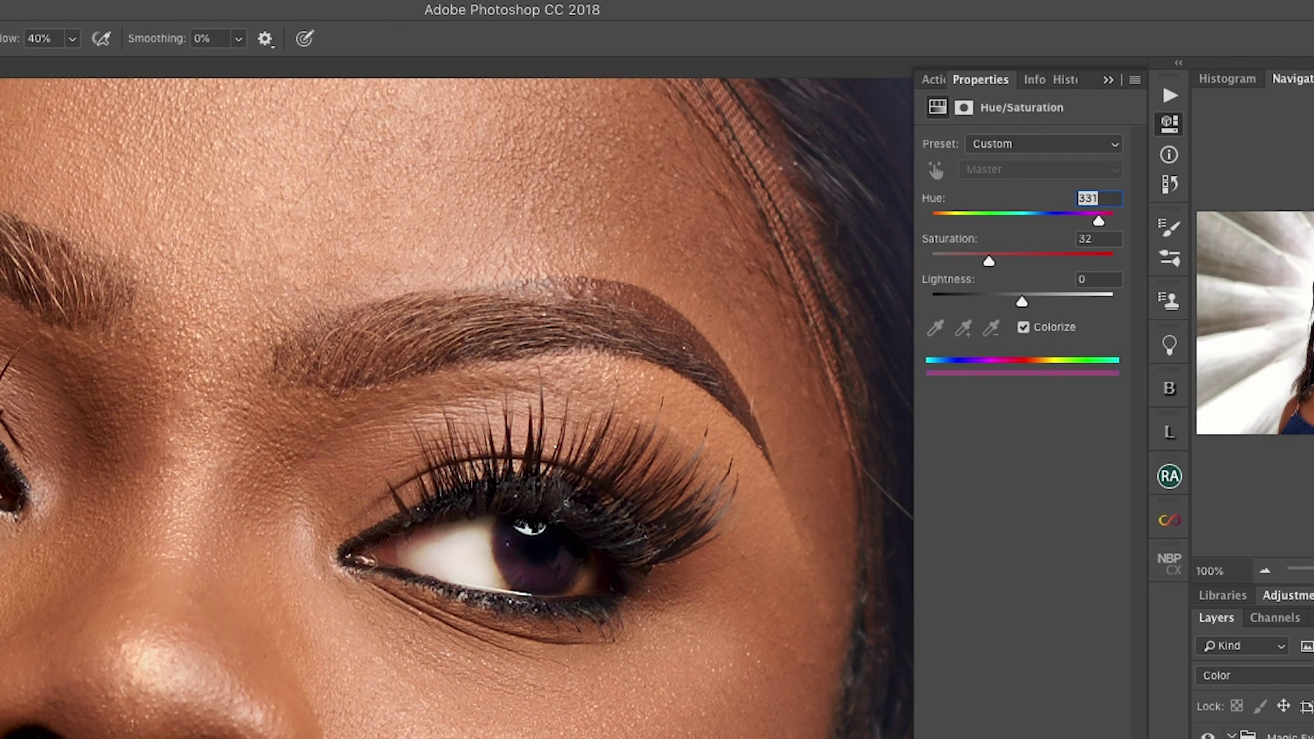
key(shift+Down)
key(shift+Down)
key(shift+Down)
key(shift+Down)
key(shift+Down)
key(shift+Down)
key(shift+Down)
key(shift+Down)
key(shift+Down)
key(shift+Down)
key(shift+Down)
key(shift+Down)
key(shift+Down)
key(shift+Down)
key(shift+Down)
key(shift+Down)
key(shift+Down)
key(shift+Down)
key(shift+Down)
key(shift+Down)
key(shift+Down)
key(shift+Down)
key(shift+Down)
key(shift+Down)
key(shift+Down)
key(shift+Down)
key(shift+Down)
key(shift+Down)
key(shift+Down)
key(shift+Down)
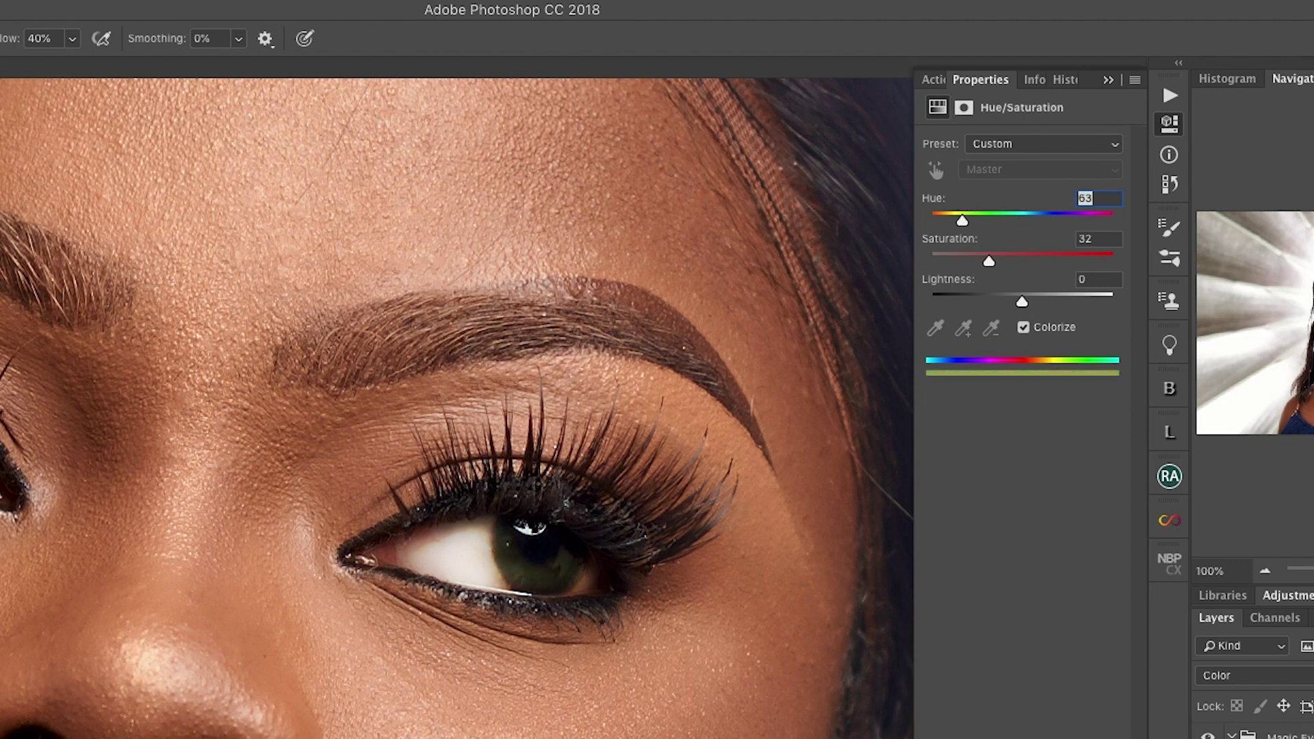
key(shift+Up)
key(shift+Up)
key(shift+Up)
key(shift+Up)
key(shift+Up)
key(shift+Up)
key(shift+Up)
key(shift+Up)
key(shift+Up)
key(shift+Up)
key(shift+Up)
key(shift+Up)
key(shift+Up)
key(shift+Up)
key(shift+Up)
key(shift+Up)
key(shift+Up)
key(shift+Up)
key(shift+Up)
key(shift+Up)
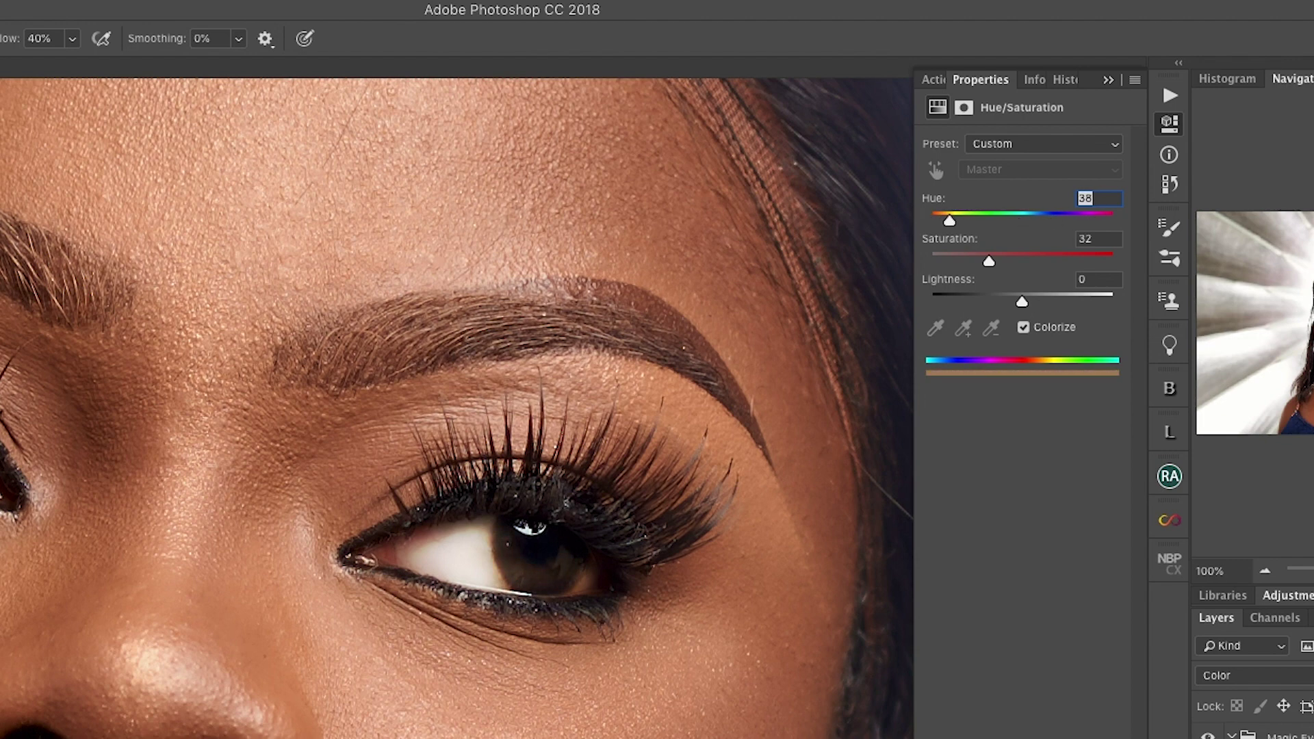
key(Down)
key(shift+Down)
key(shift+Down)
key(shift+Down)
key(shift+Down)
key(shift+Down)
key(shift+Down)
key(shift+Down)
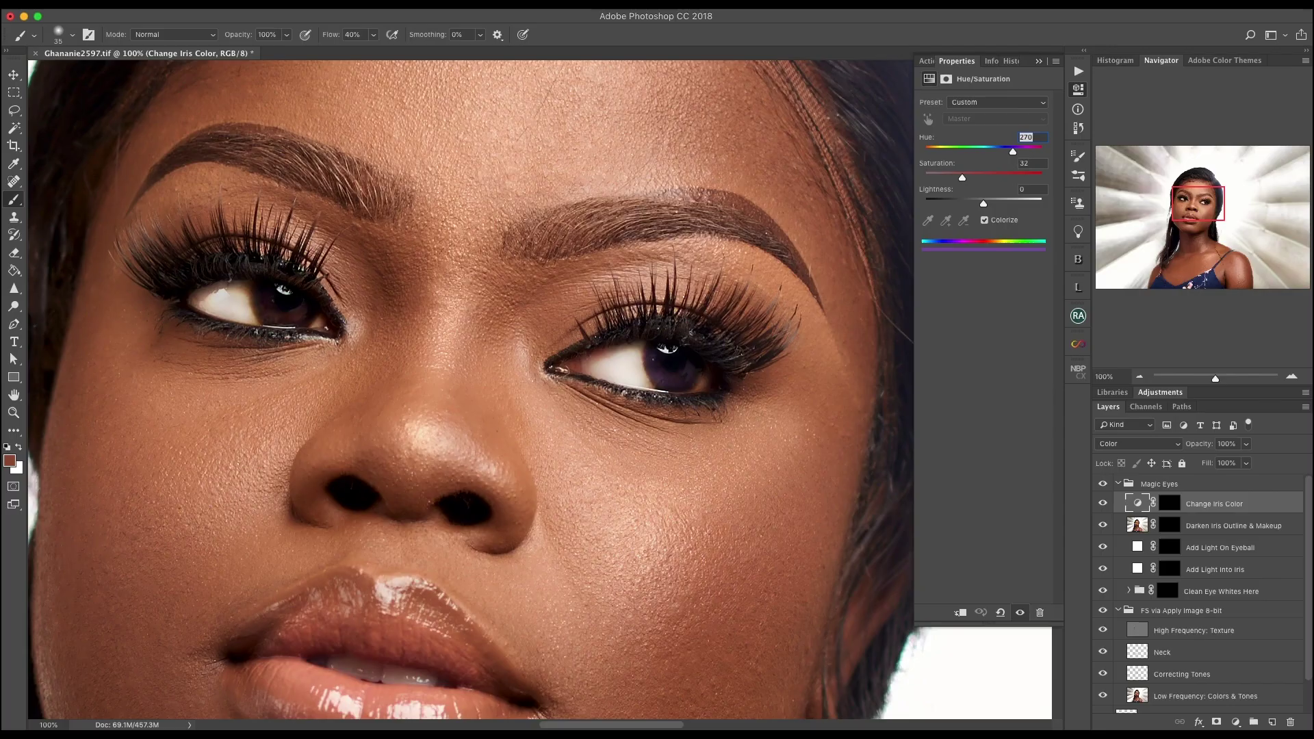
key(shift+Down)
key(shift+Down)
key(shift+Down)
key(shift+Down)
key(shift+Down)
key(shift+Down)
key(shift+Down)
key(shift+Down)
key(shift+Down)
key(shift+Down)
key(shift+Down)
key(shift+Down)
key(shift+Down)
key(shift+Down)
key(shift+Down)
key(shift+Down)
key(shift+Up)
key(shift+Up)
Step: Fine-tune the iris hue through teal and blue, settling on green around 115
key(shift+Up)
key(shift+Up)
key(shift+Up)
key(shift+Up)
key(shift+Up)
key(shift+Up)
key(shift+Up)
key(shift+Up)
key(shift+Down)
key(shift+Down)
key(shift+Down)
key(shift+Down)
key(shift+Down)
key(shift+Down)
key(Down)
key(Down)
key(Down)
key(shift+Down)
key(shift+Down)
key(shift+Down)
key(shift+Down)
key(shift+Down)
key(shift+Down)
key(shift+Down)
key(shift+Down)
key(shift+Down)
key(shift+Down)
key(shift+Down)
key(shift+Down)
key(shift+Down)
key(shift+Down)
key(shift+Up)
key(shift+Up)
key(shift+Up)
key(shift+Up)
key(shift+Up)
key(shift+Up)
key(shift+Up)
key(shift+Up)
key(shift+Up)
key(shift+Up)
key(shift+Up)
key(shift+Up)
key(shift+Up)
key(shift+Up)
key(shift+Up)
key(shift+Up)
key(shift+Up)
key(shift+Up)
key(shift+Up)
key(shift+Up)
key(Up)
key(shift+Up)
key(shift+Up)
key(shift+Up)
key(Up)
key(Up)
key(Up)
key(Up)
key(Up)
key(Up)
key(Up)
key(Up)
key(shift+Down)
key(shift+Down)
key(shift+Down)
key(shift+Down)
key(shift+Down)
key(shift+Down)
key(shift+Down)
key(shift+Down)
key(shift+Down)
key(shift+Down)
key(shift+Down)
key(shift+Down)
key(shift+Down)
key(shift+Down)
key(shift+Down)
key(shift+Down)
key(shift+Down)
key(shift+Down)
key(shift+Down)
key(shift+Down)
key(Up)
key(Up)
key(Up)
key(shift+Up)
key(shift+Up)
key(shift+Up)
key(shift+Up)
key(shift+Up)
key(shift+Up)
key(shift+Up)
key(shift+Up)
key(Up)
key(Up)
key(Up)
key(Up)
key(Up)
key(Up)
key(shift+Down)
key(shift+Down)
key(Down)
key(Down)
key(Down)
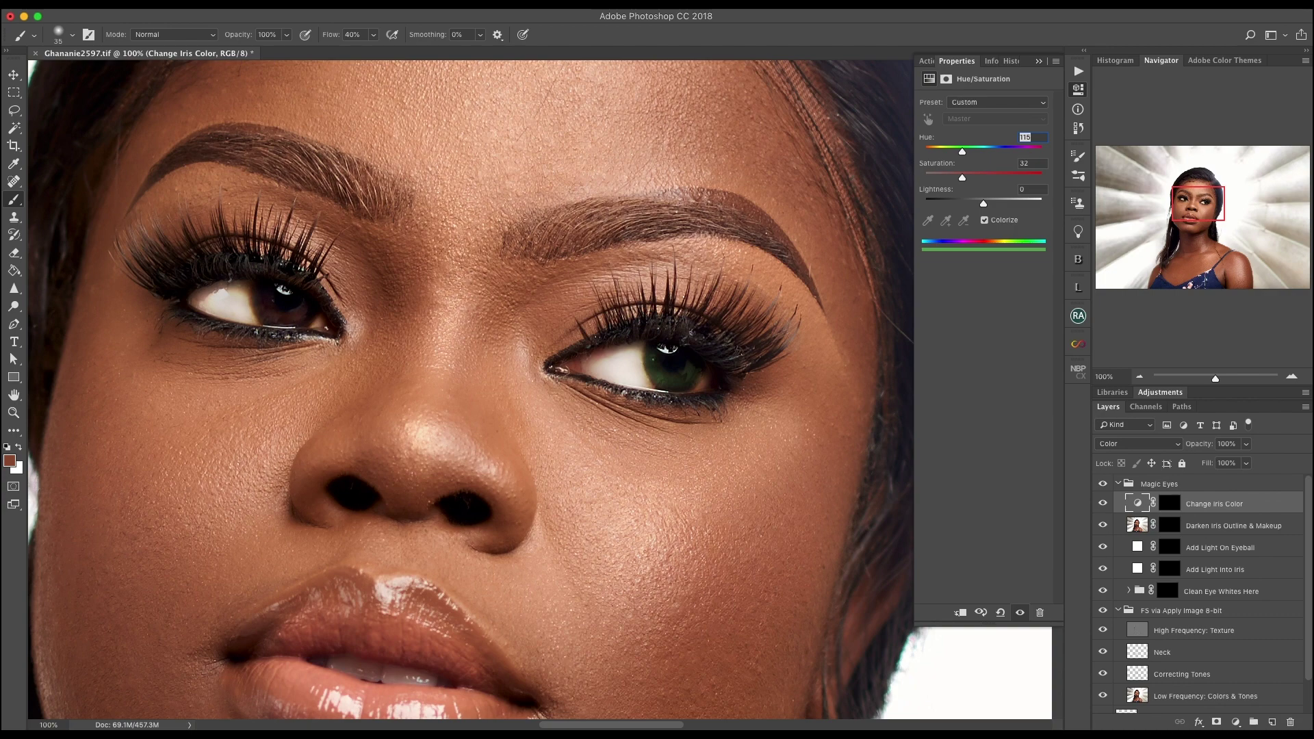
Step: Target the Change Iris Color mask with white foreground colour and zoom out to the face
key(super+backslash)
key(d)
key(x)
key(super+minus)
key(super+minus)
key(super+minus)
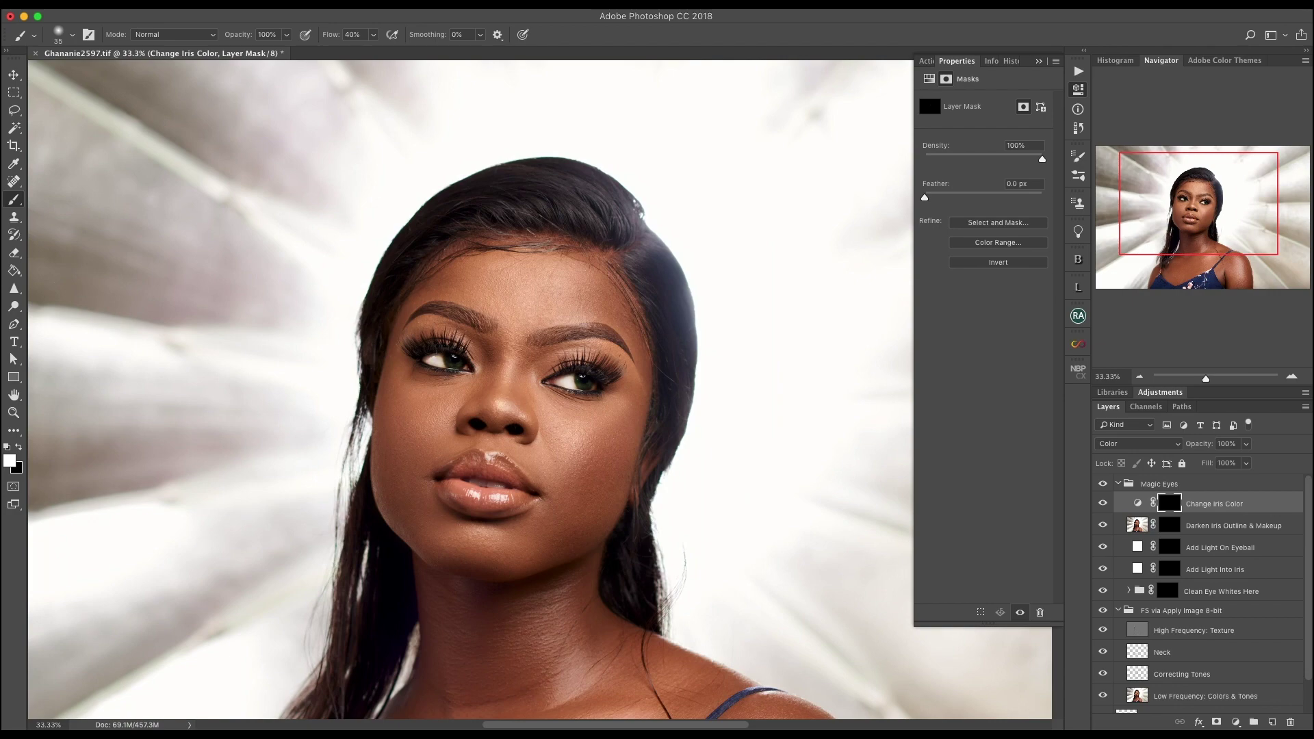
Step: Hide the Change Iris Color layer so both irises show their natural brown again
key(super+minus)
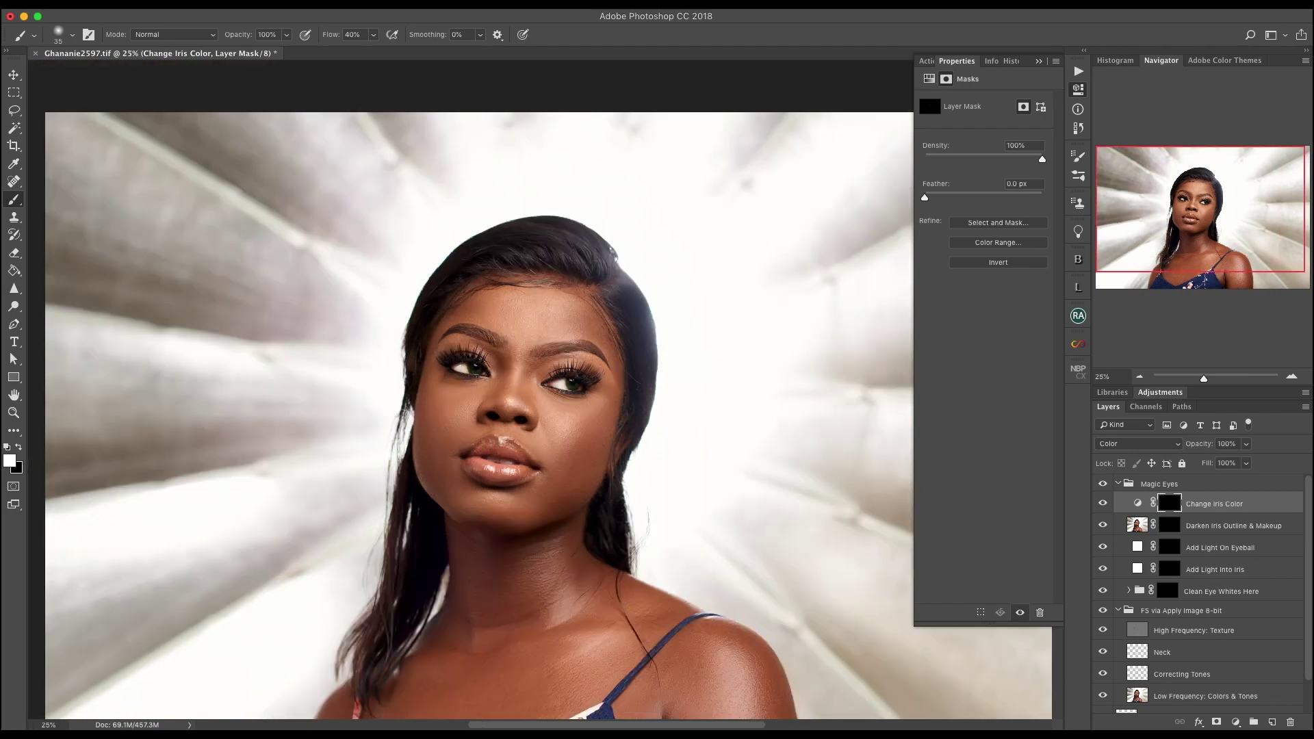
key(super+plus)
key(super+plus)
key(super+plus)
key(super+plus)
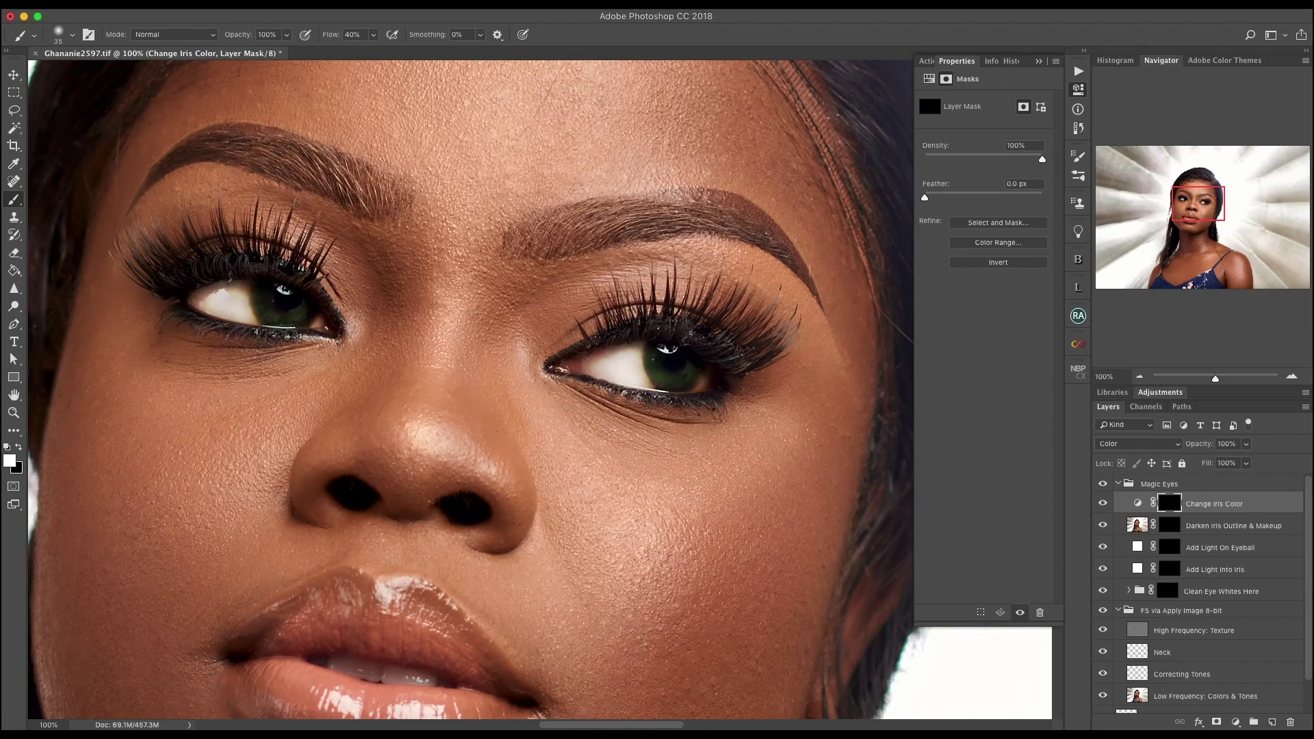
key(super+comma)
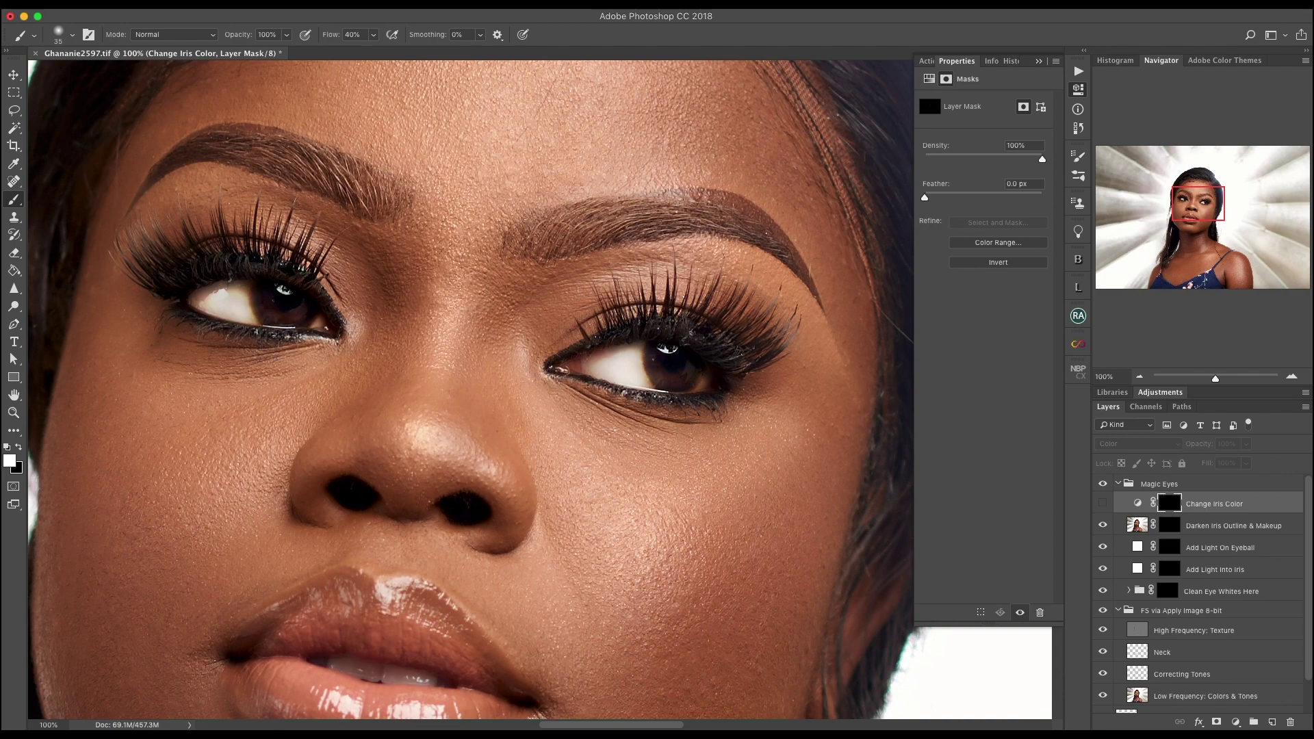
Step: Zoom out to the full portrait, then collapse and select the Magic Eyes group
key(super+minus)
key(super+minus)
key(super+minus)
key(super+minus)
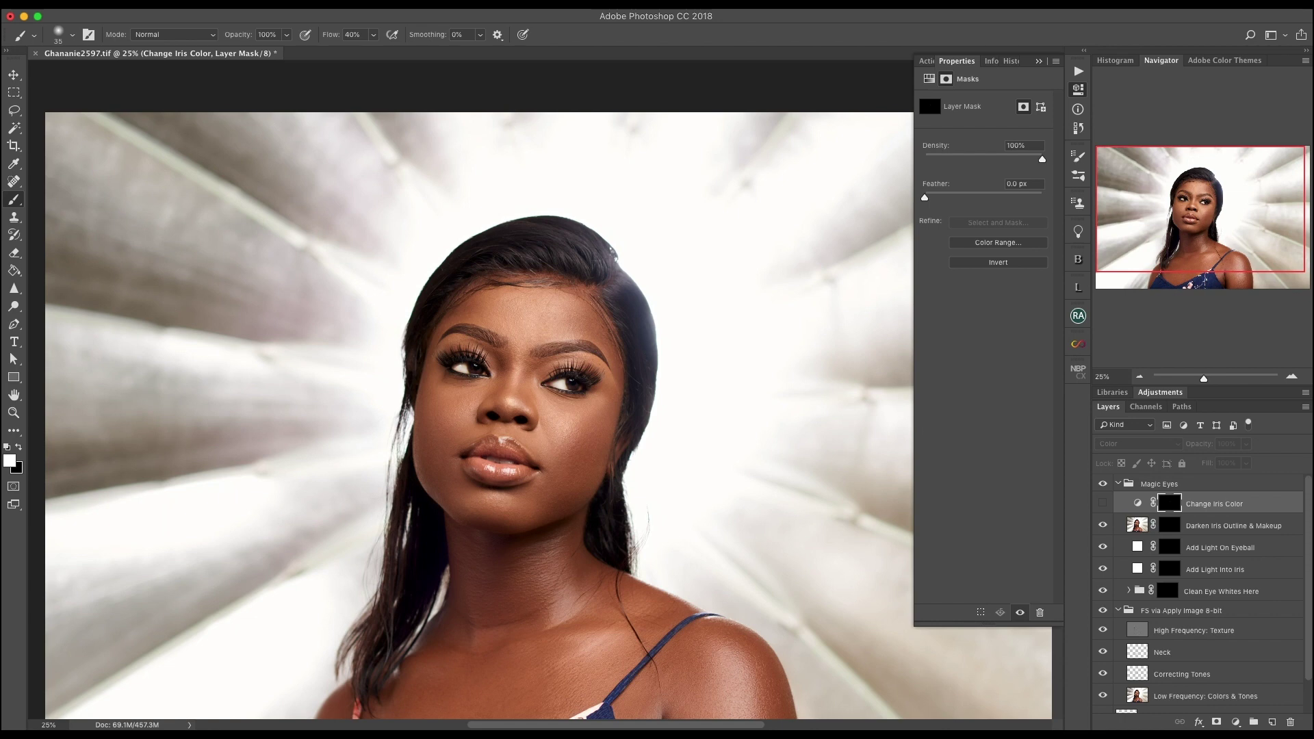
key(super+minus)
key(super+minus)
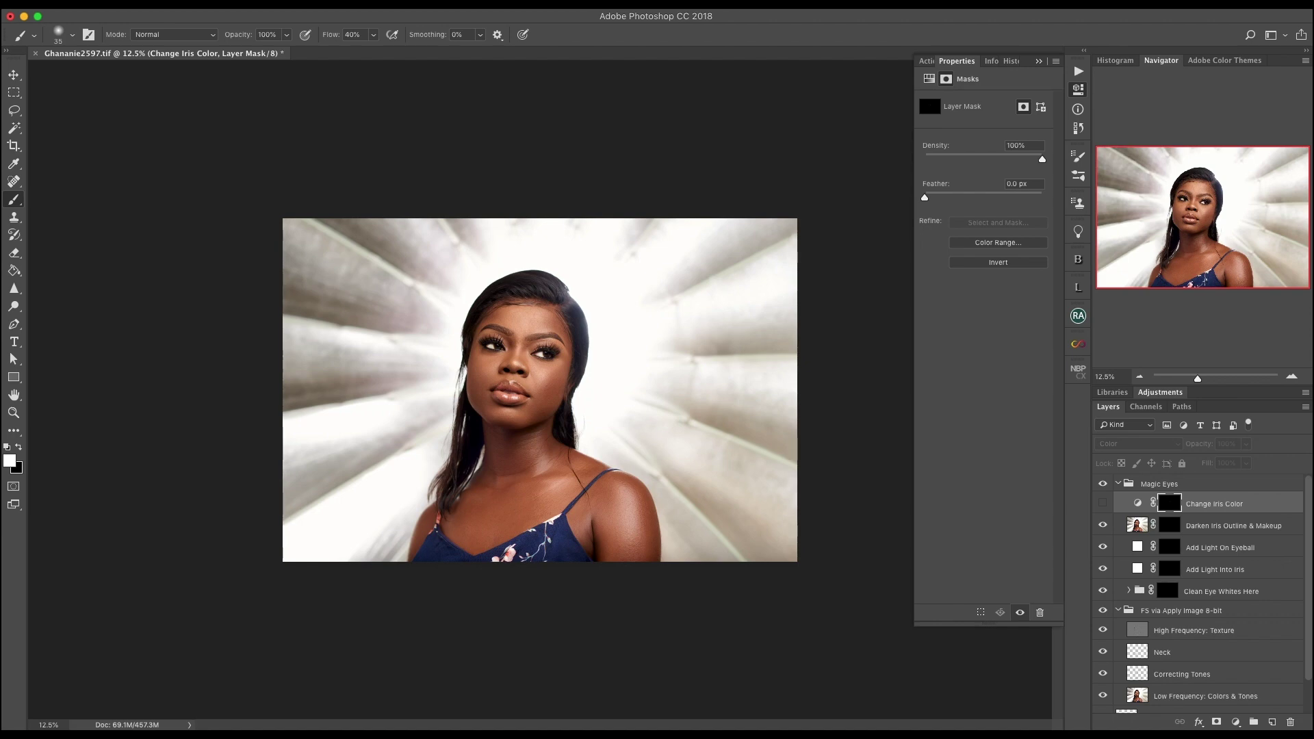
click(1118, 483)
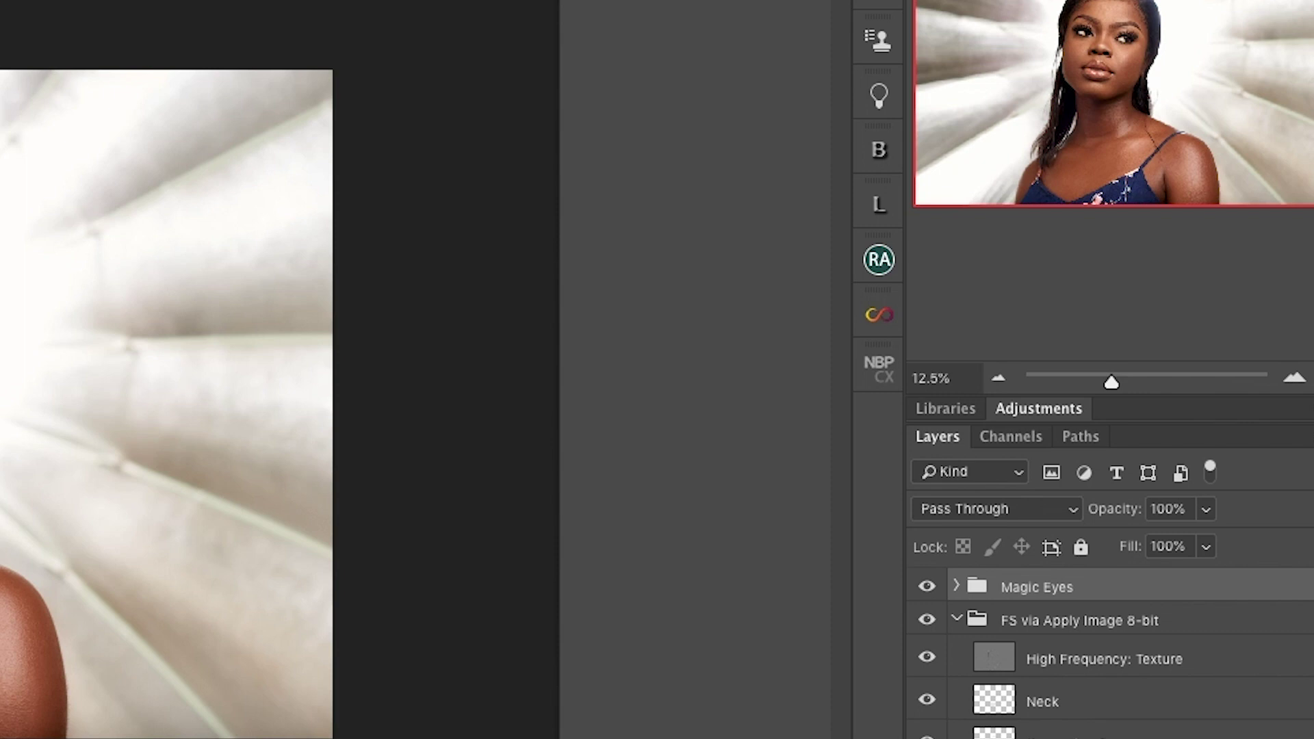
Step: Lower the Magic Eyes group opacity to 80% and check the softer retouch on the face
key(Down)
key(Down)
key(Down)
key(Down)
key(Down)
key(Down)
key(Down)
key(Down)
key(Down)
key(Down)
key(Down)
key(Down)
key(Down)
key(Down)
key(Down)
key(Down)
key(Down)
key(Down)
key(Down)
key(Down)
key(Down)
key(Down)
key(Down)
key(Down)
key(Down)
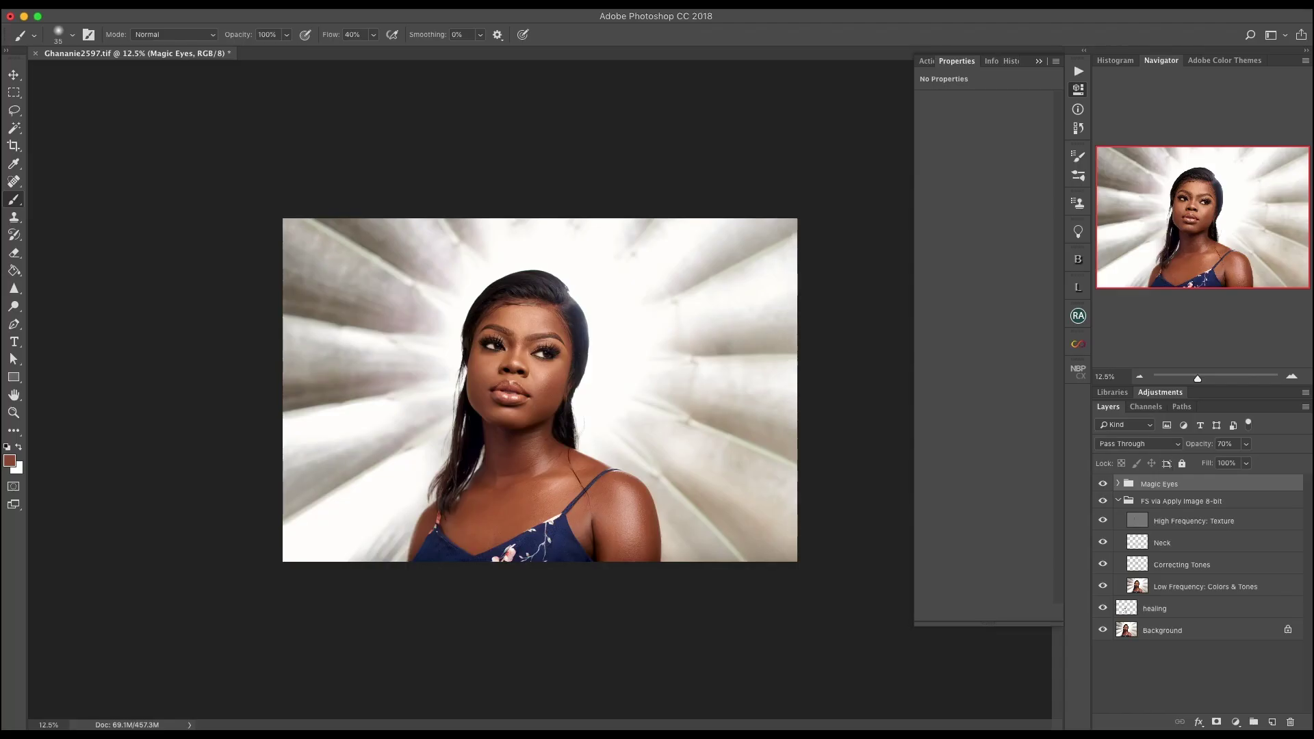
key(shift+Up)
key(super+equal)
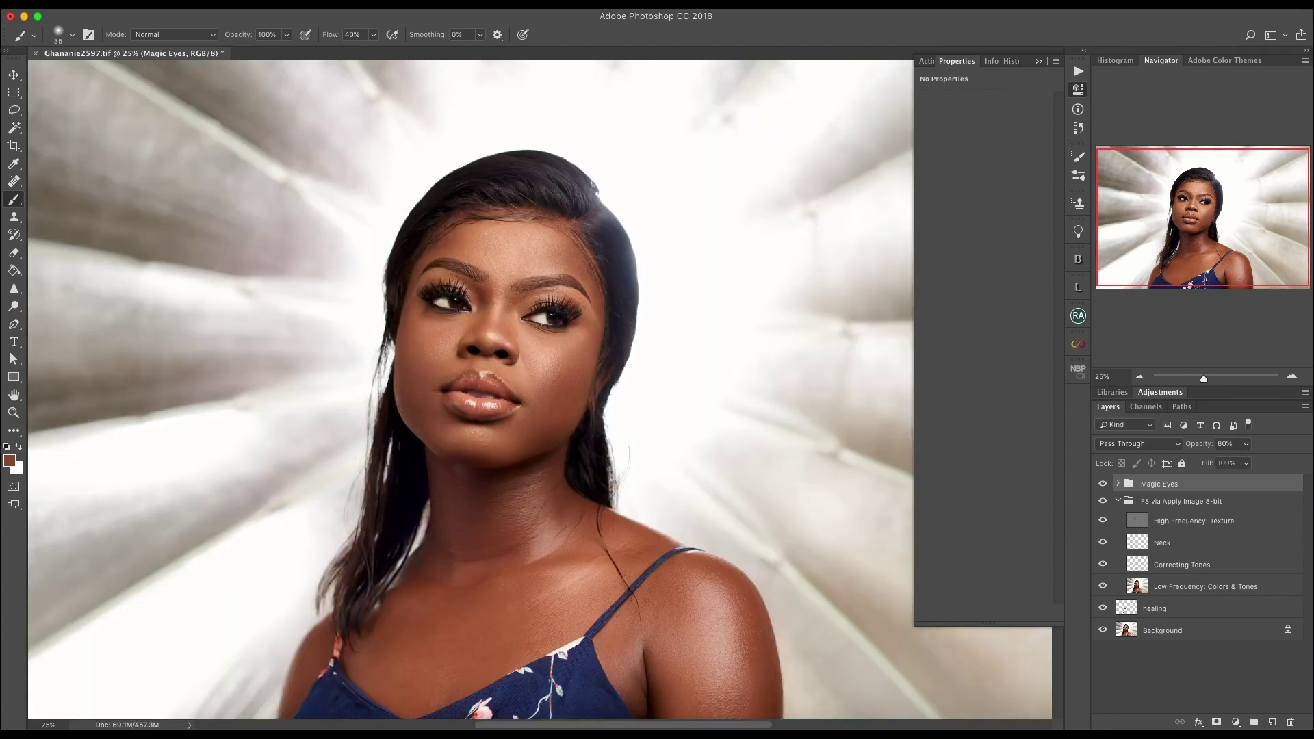
key(super+equal)
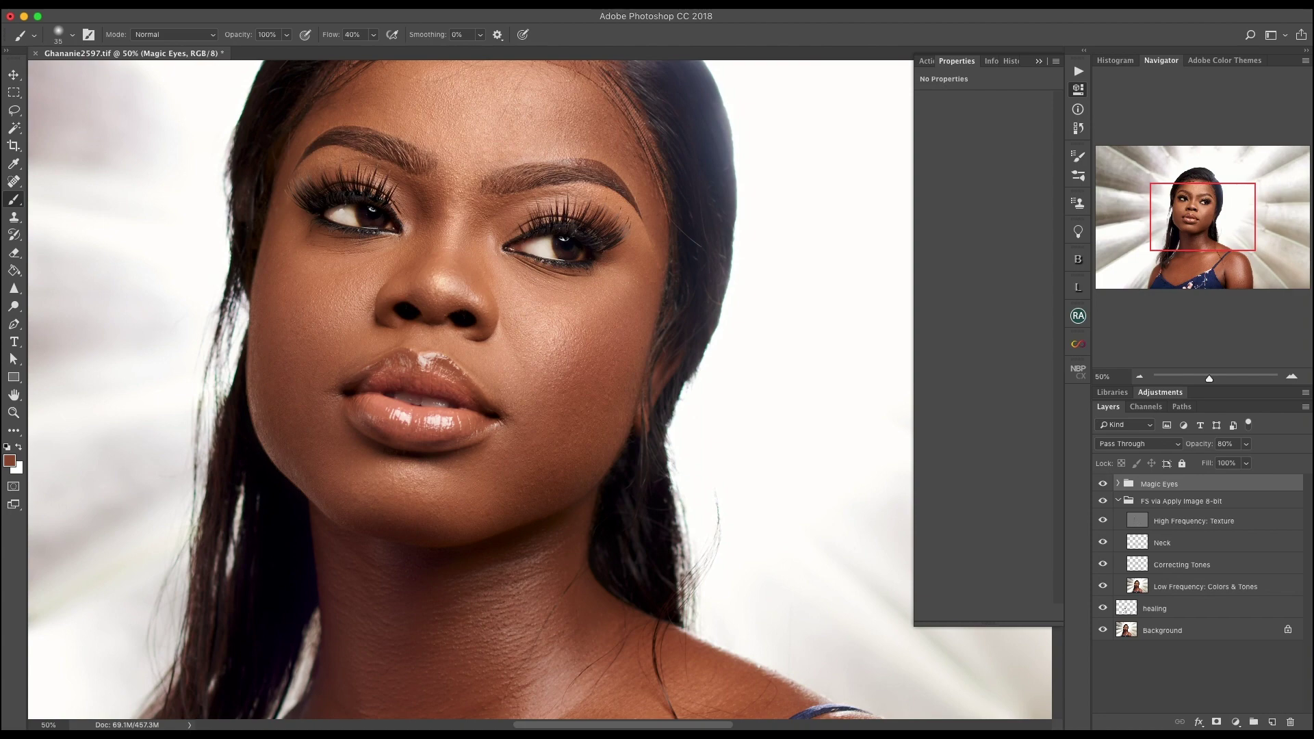
key(super+0)
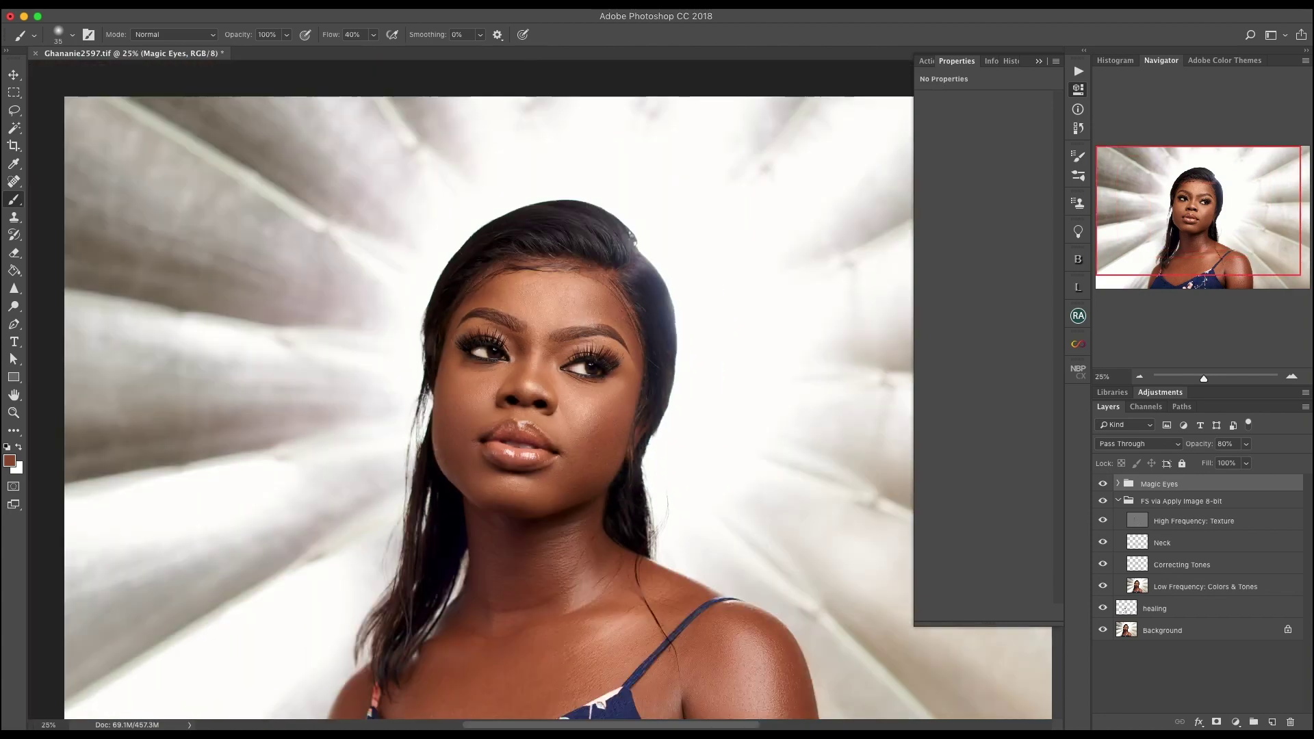
key(super+minus)
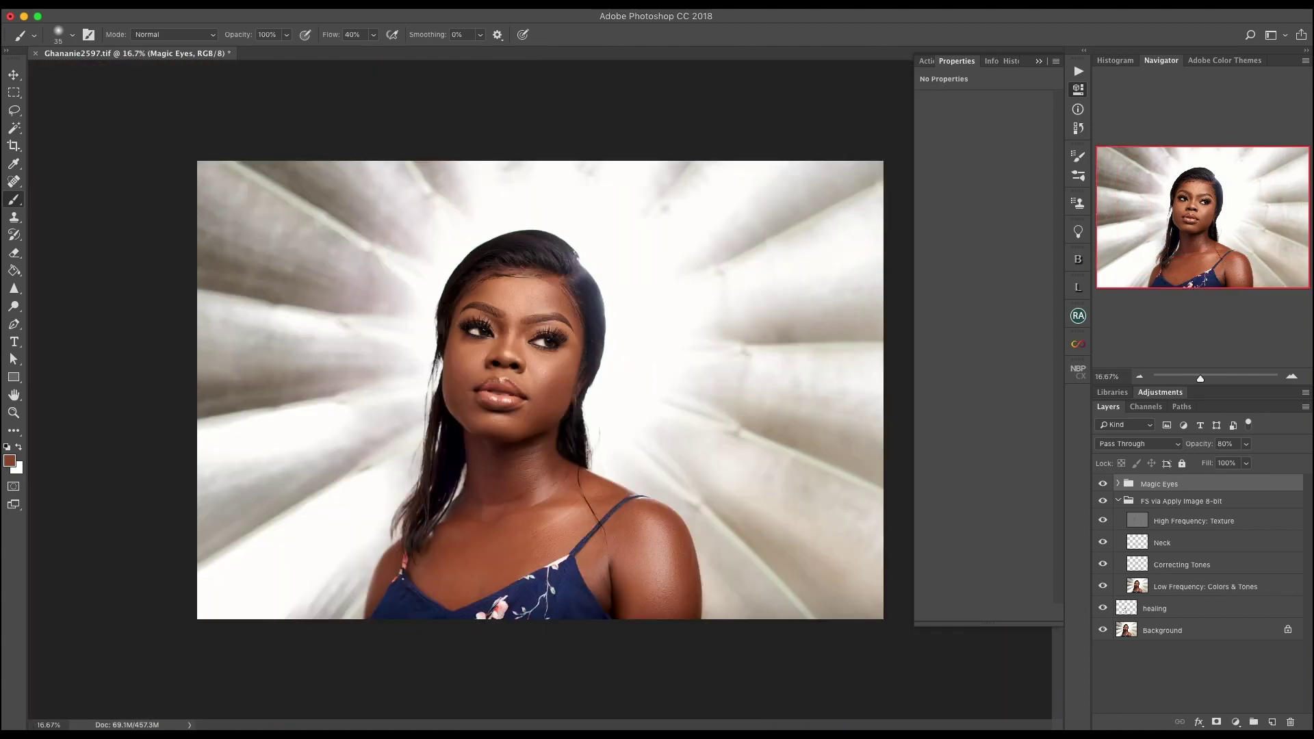